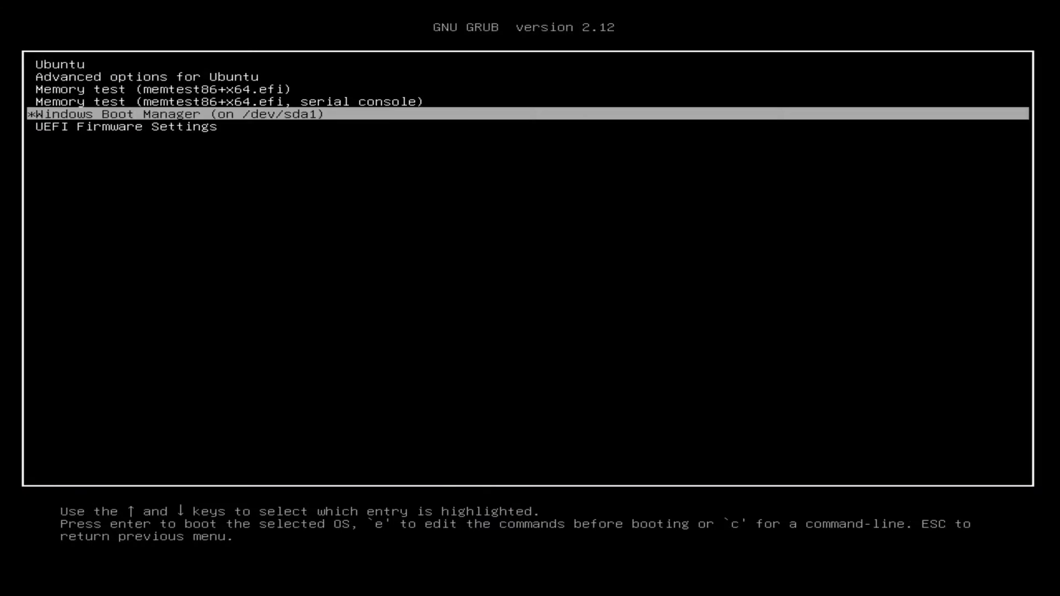
# Look through the GRUB boot entries, from Ubuntu down to Windows Boot Manager.
pyautogui.press('Up')
pyautogui.press('Up')
pyautogui.press('Up')
pyautogui.press('Up')
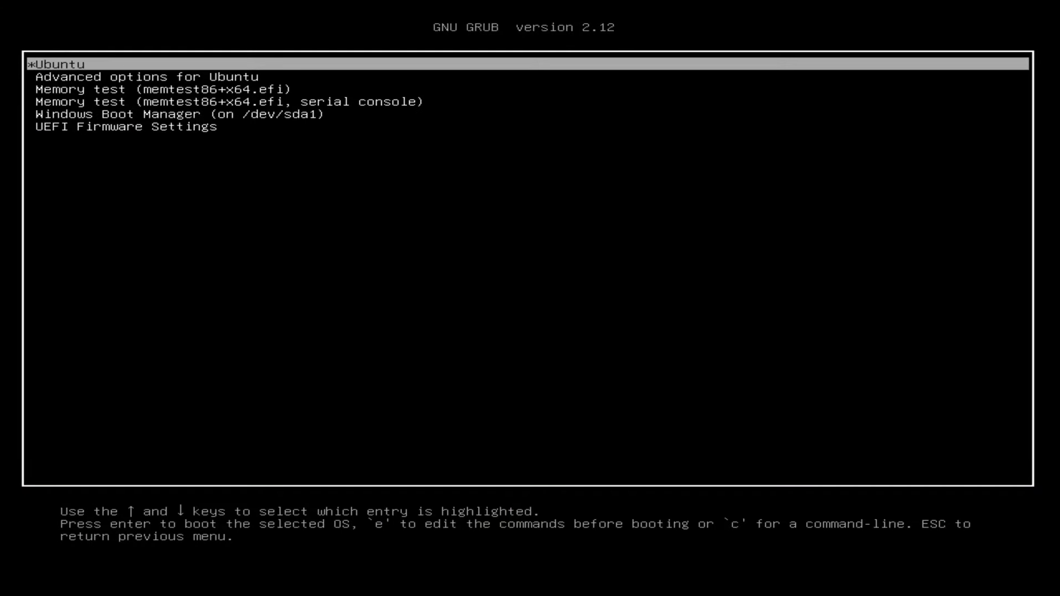
pyautogui.press('Down')
pyautogui.press('Down')
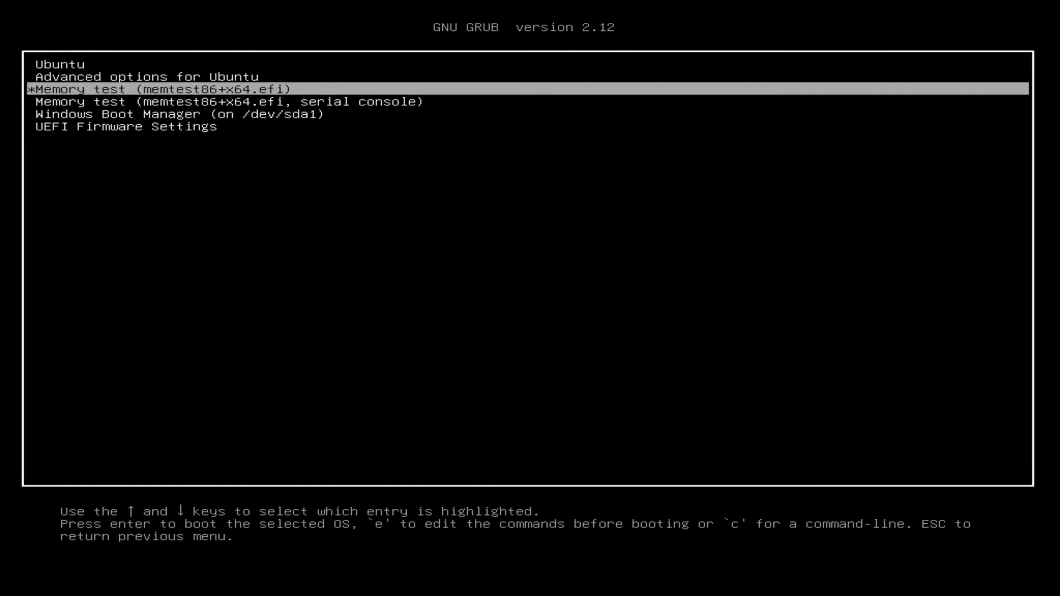
pyautogui.press('Down')
pyautogui.press('Down')
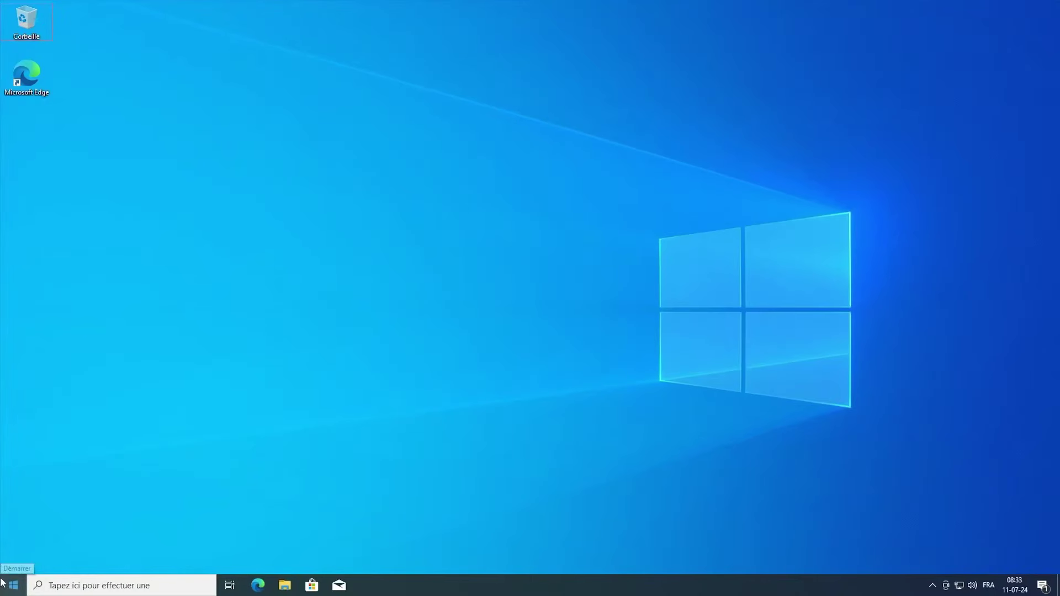
# Open Disk Management in a maximized window and examine the EFI, C: and recovery partitions of Disk 0.
pyautogui.rightClick(8, 583)
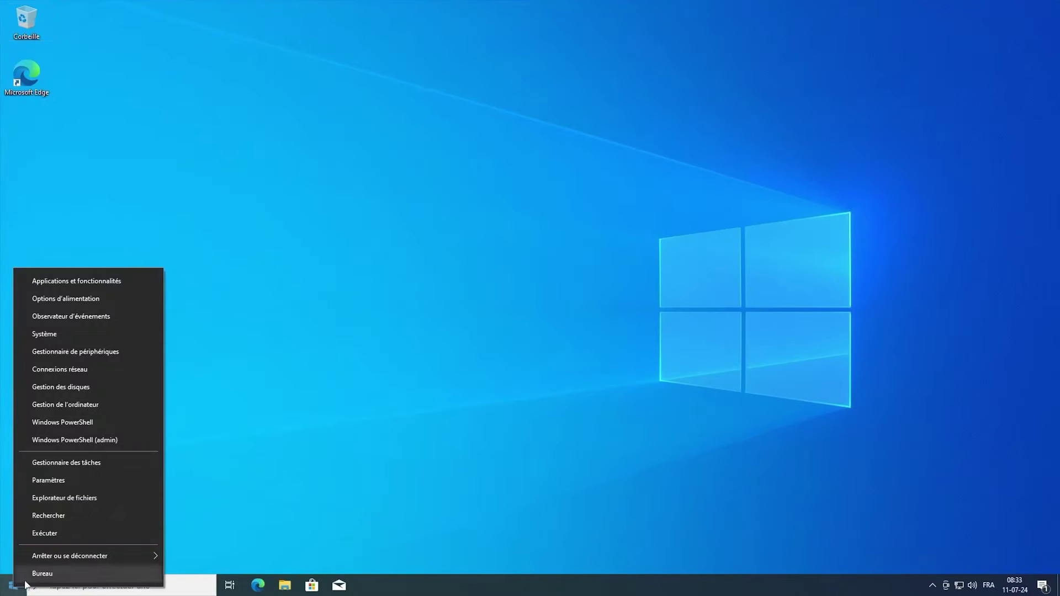
pyautogui.click(80, 382)
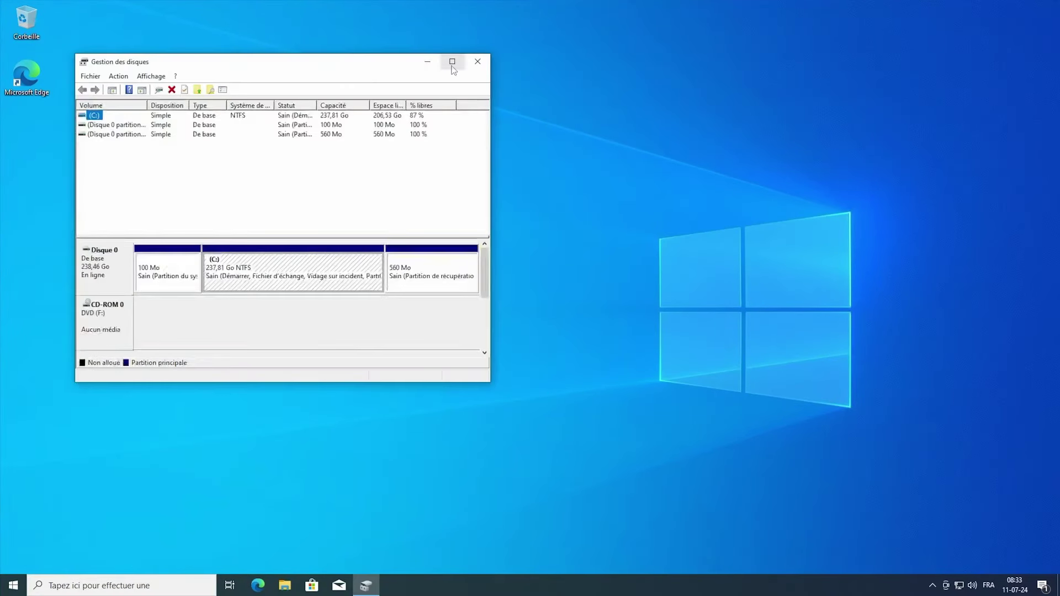
pyautogui.click(451, 62)
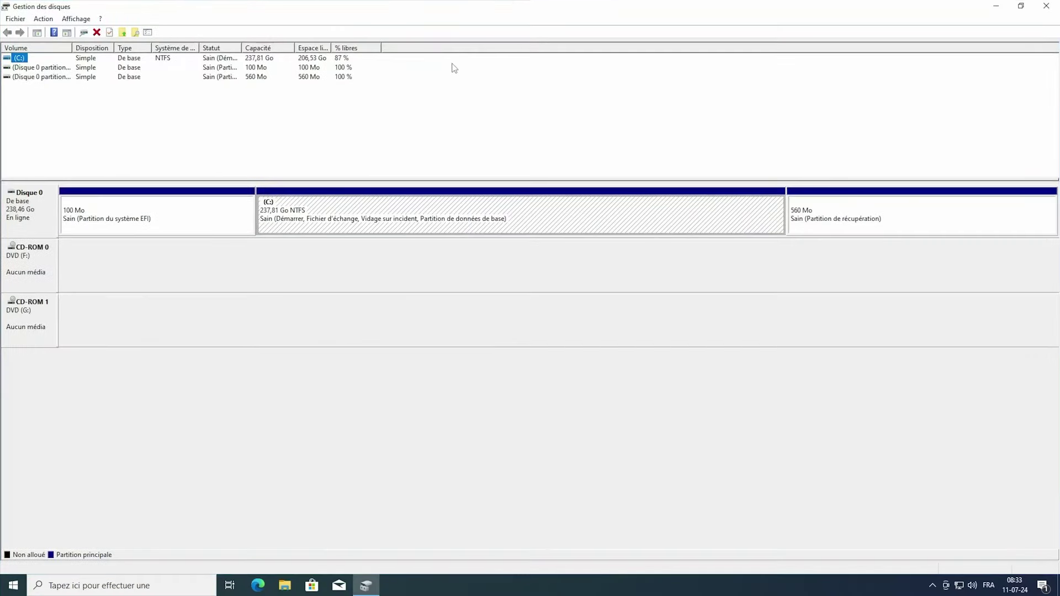
pyautogui.click(192, 210)
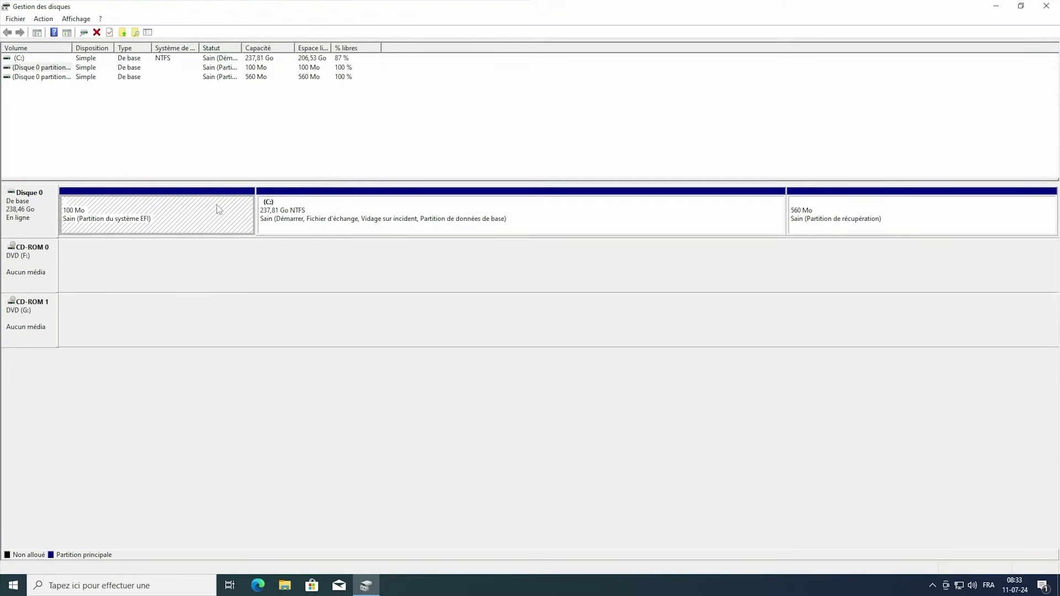
pyautogui.click(447, 220)
pyautogui.click(855, 223)
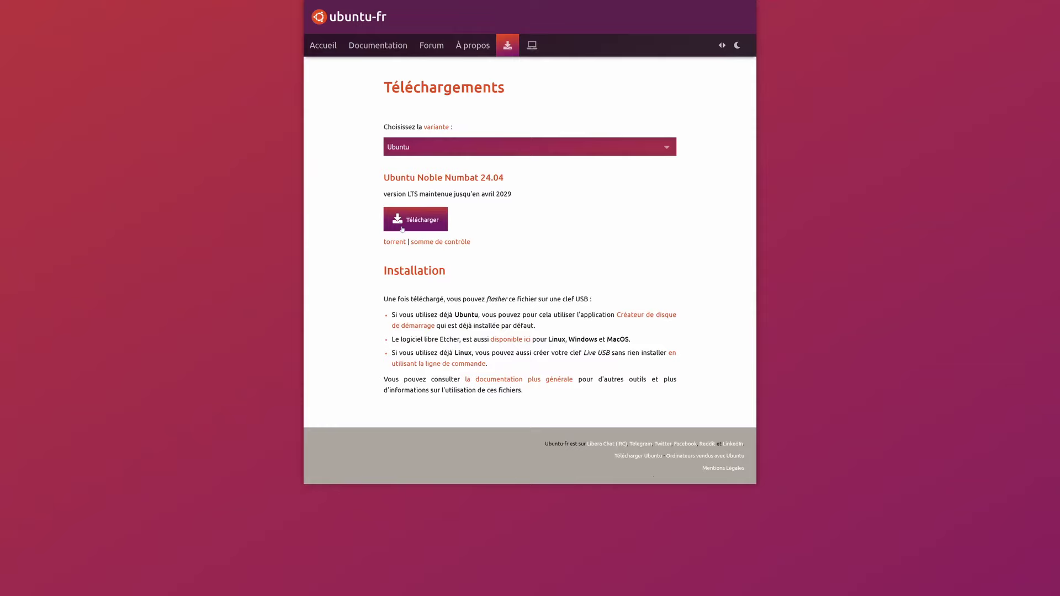
# Download the Ubuntu Noble Numbat 24.04 image from the ubuntu-fr website.
pyautogui.click(401, 229)
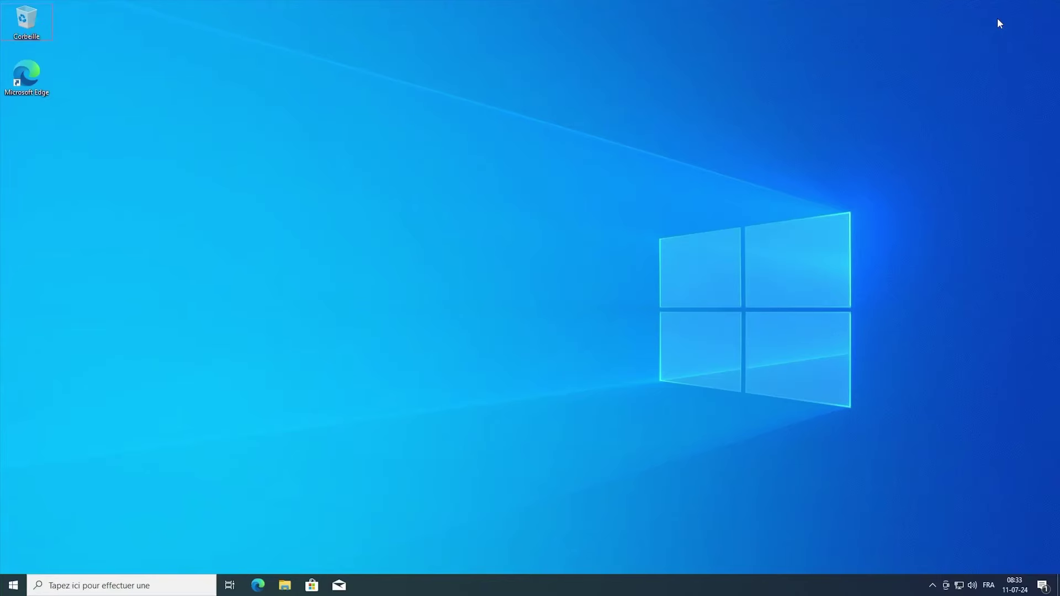
# Open Windows Disk Management and maximize its window.
pyautogui.rightClick(13, 589)
pyautogui.click(80, 382)
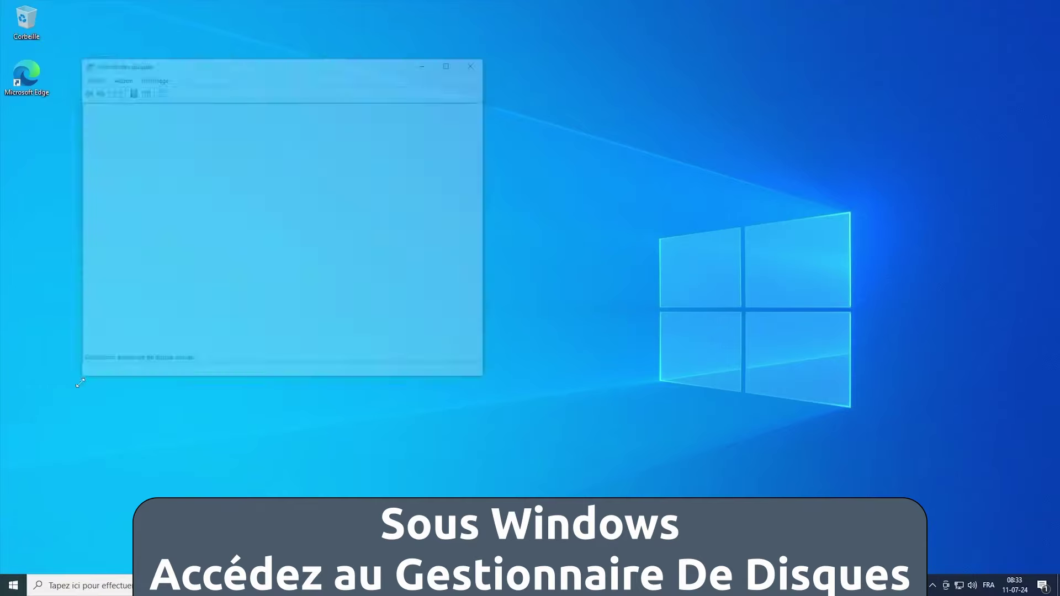
pyautogui.click(454, 67)
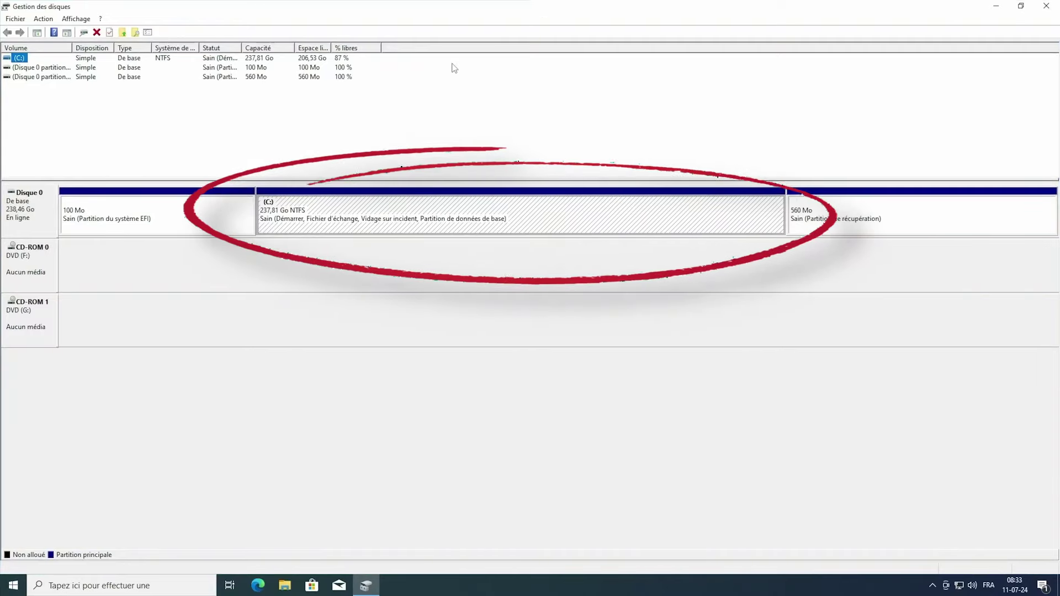
# Shrink the C: volume on Disk 0 by 128000 MB.
pyautogui.click(465, 216)
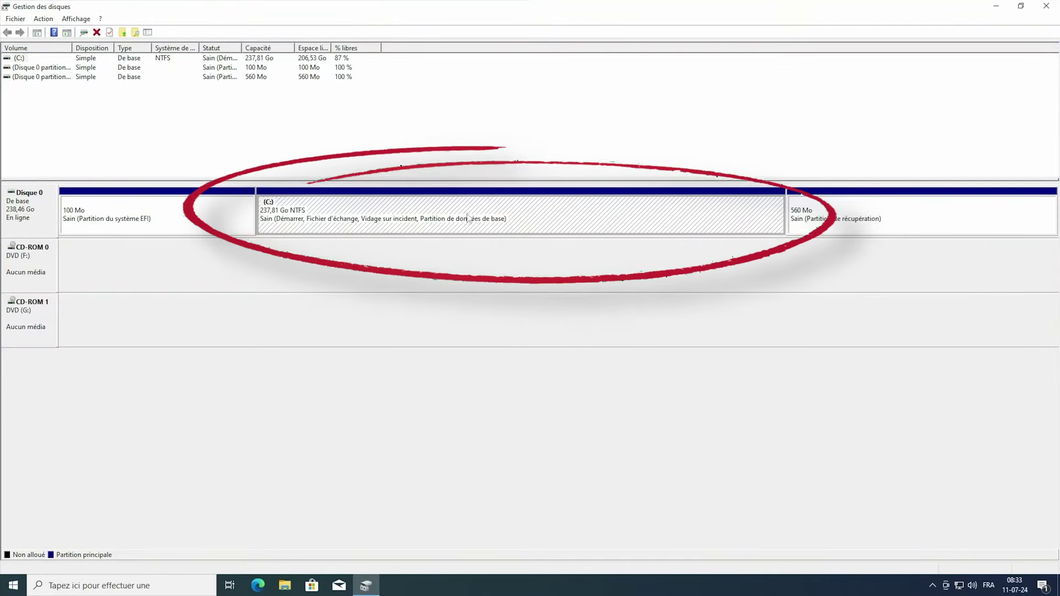
pyautogui.rightClick(584, 215)
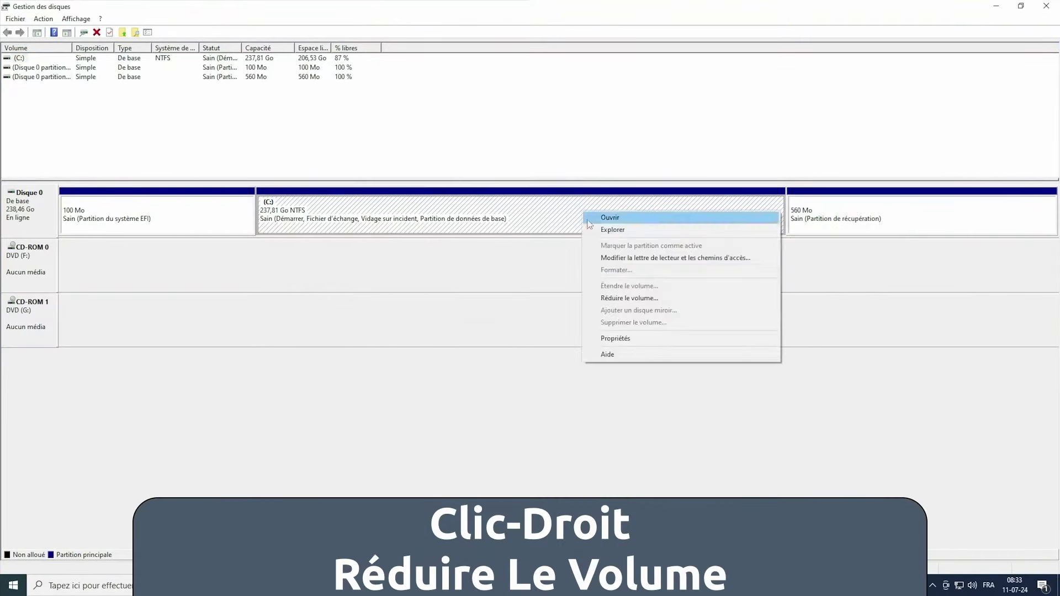
pyautogui.click(629, 299)
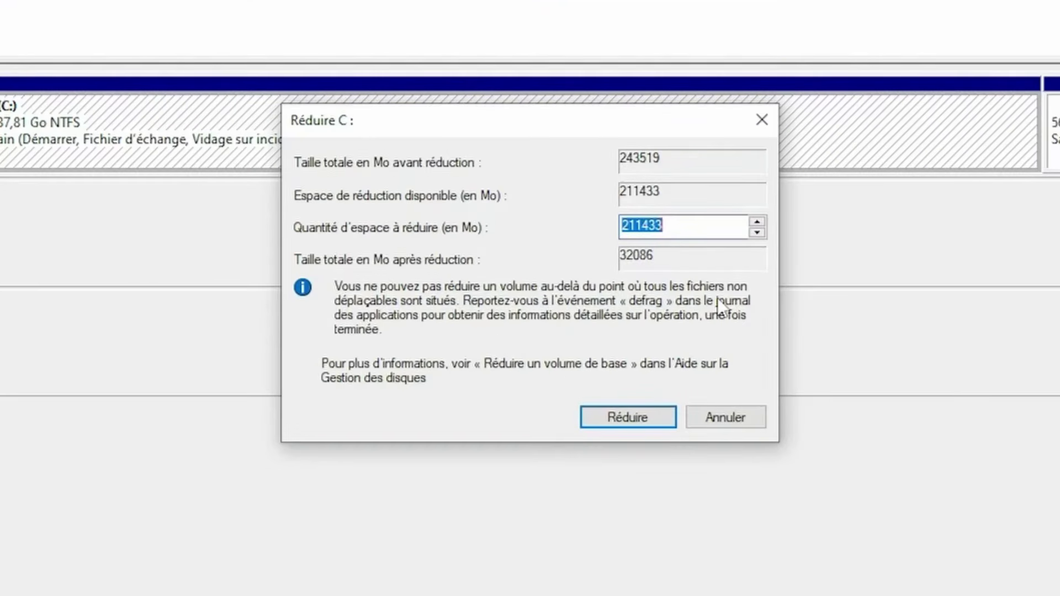
pyautogui.press('Home')
pyautogui.press('Down')
pyautogui.press('Up')
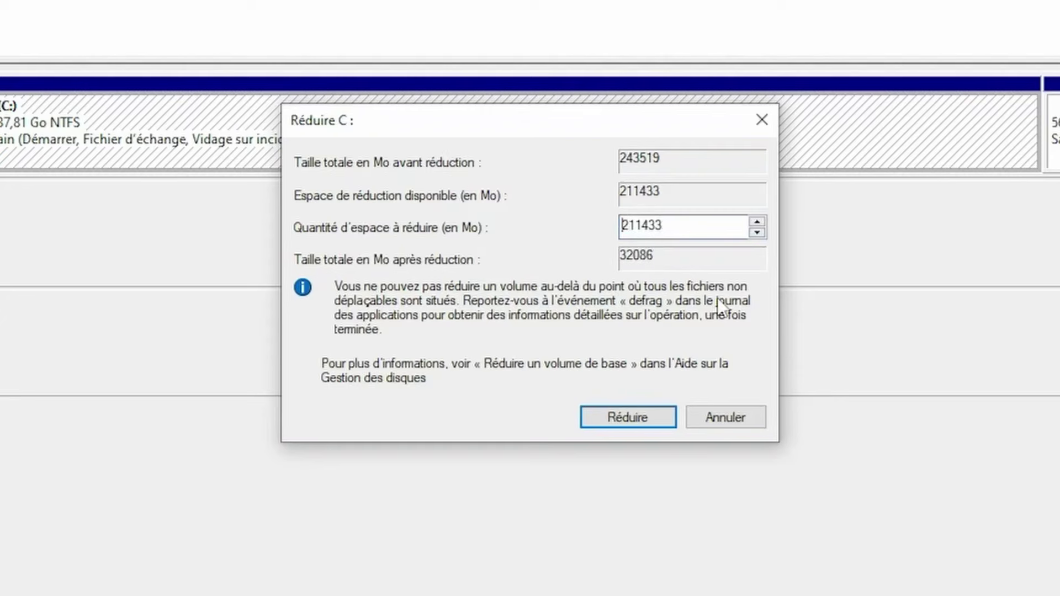
pyautogui.press('Delete')
pyautogui.press('Delete')
pyautogui.press('Delete')
pyautogui.press('Delete')
pyautogui.press('Delete')
pyautogui.press('Delete')
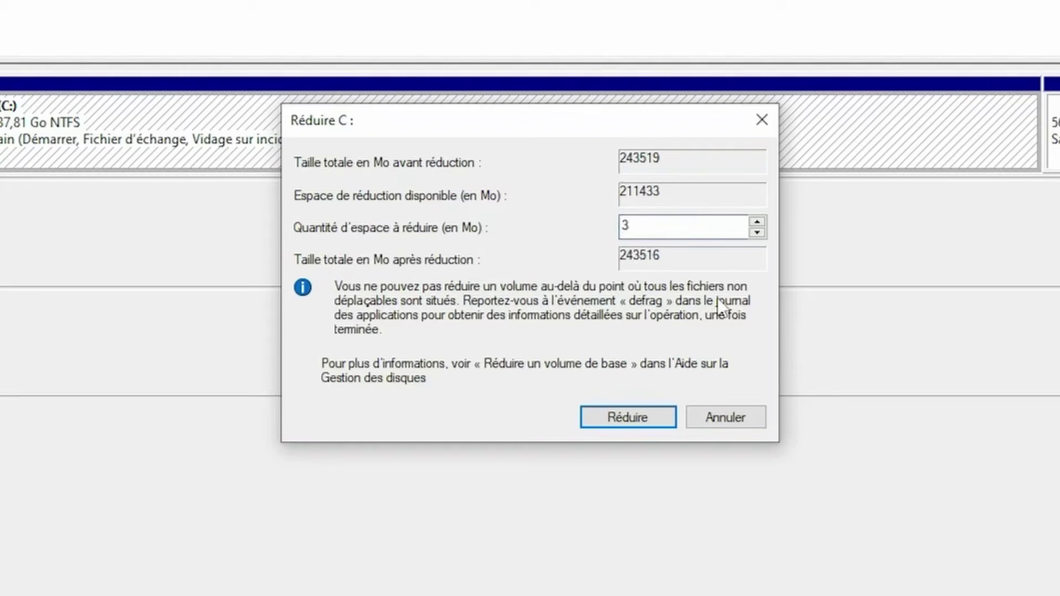
pyautogui.write('1')
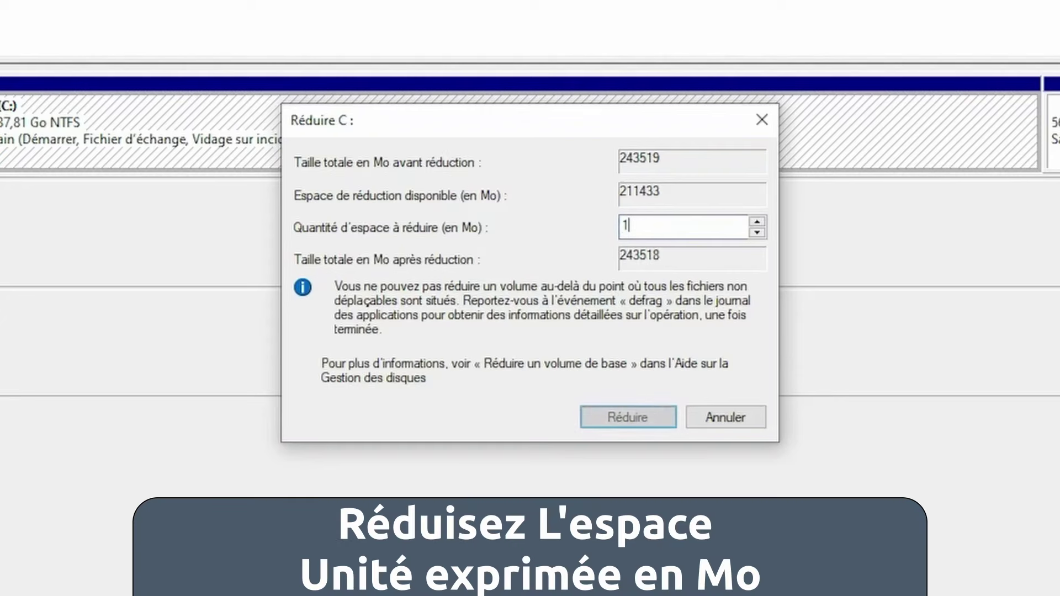
pyautogui.write('28')
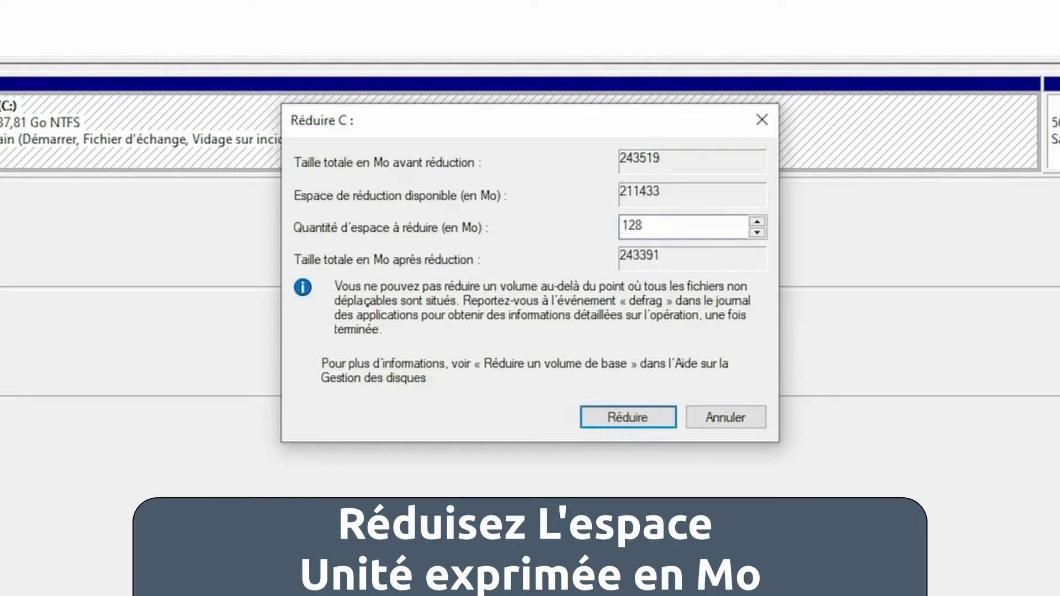
pyautogui.write('000')
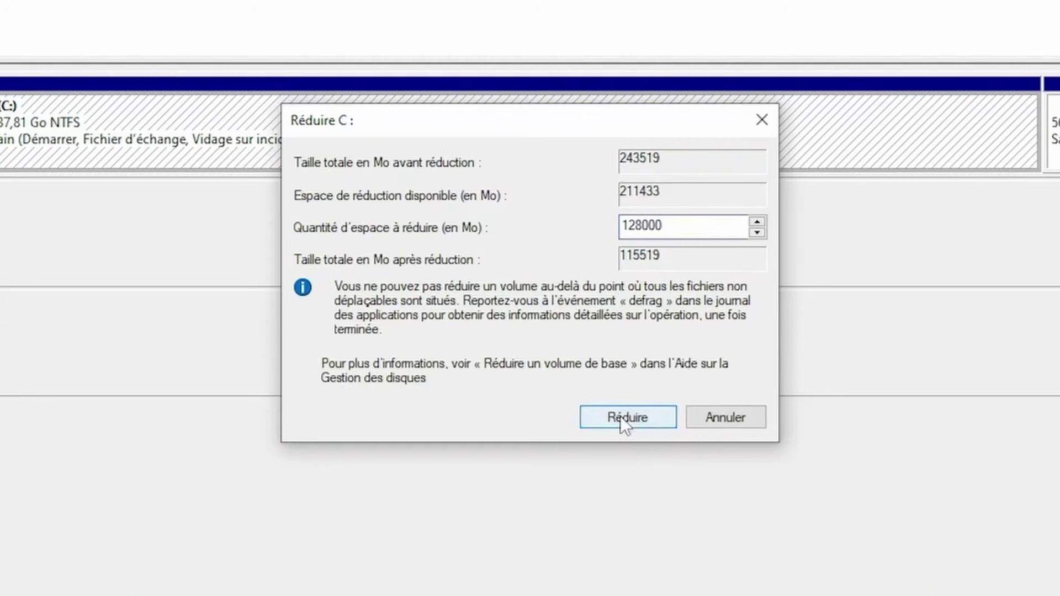
pyautogui.click(620, 416)
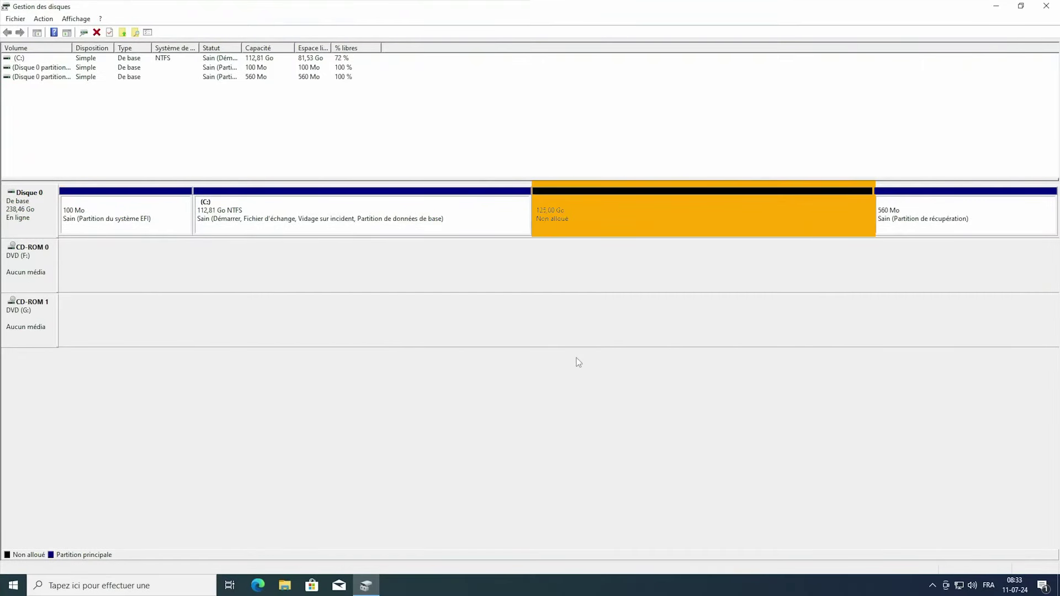
# Inspect the reduced C: partition and the unallocated space on Disk 0, and close Disk Management.
pyautogui.click(375, 232)
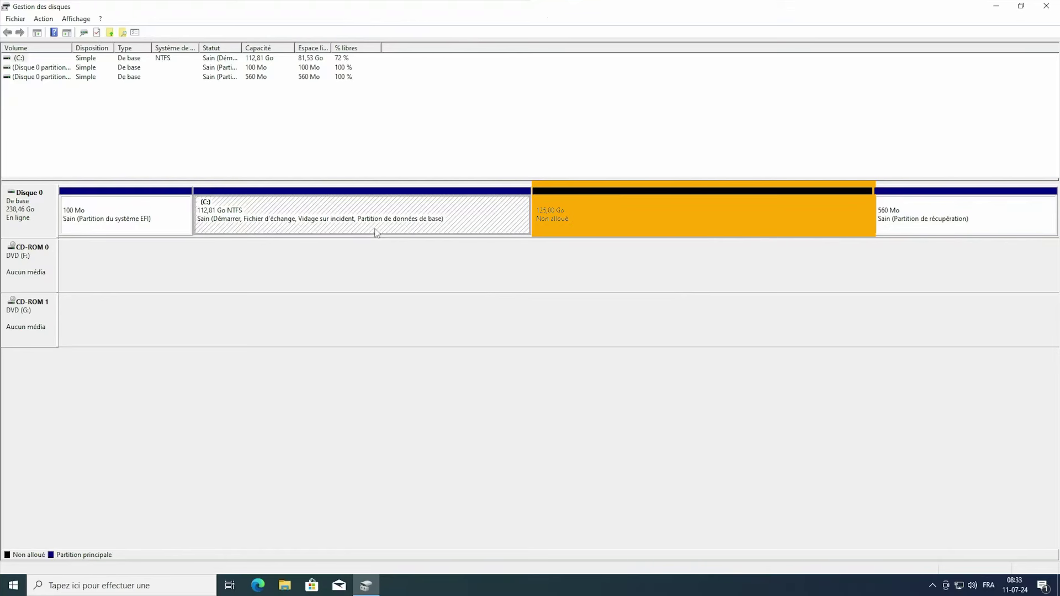
pyautogui.click(590, 229)
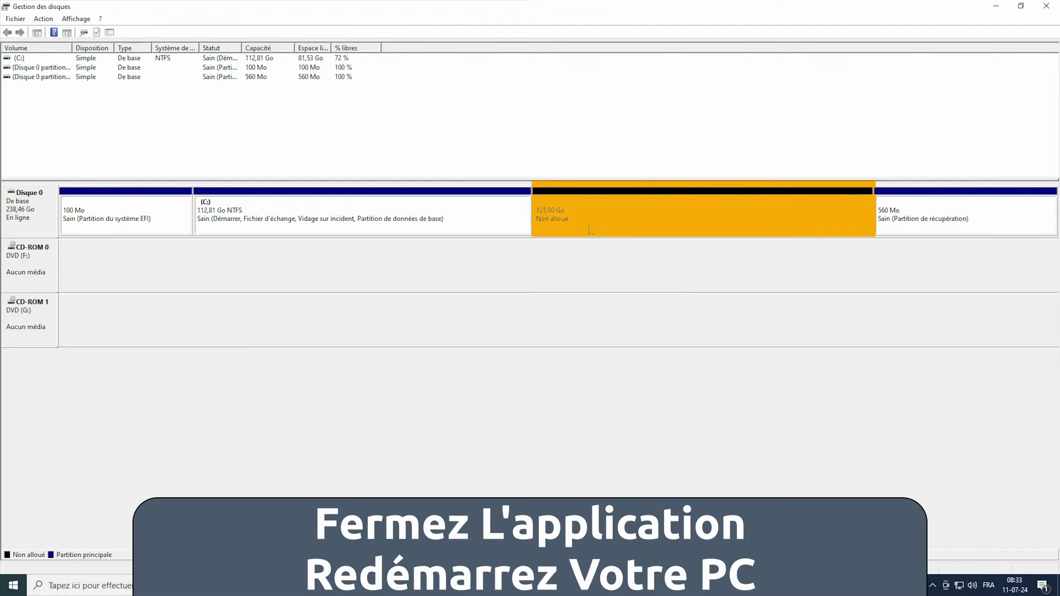
pyautogui.click(1046, 6)
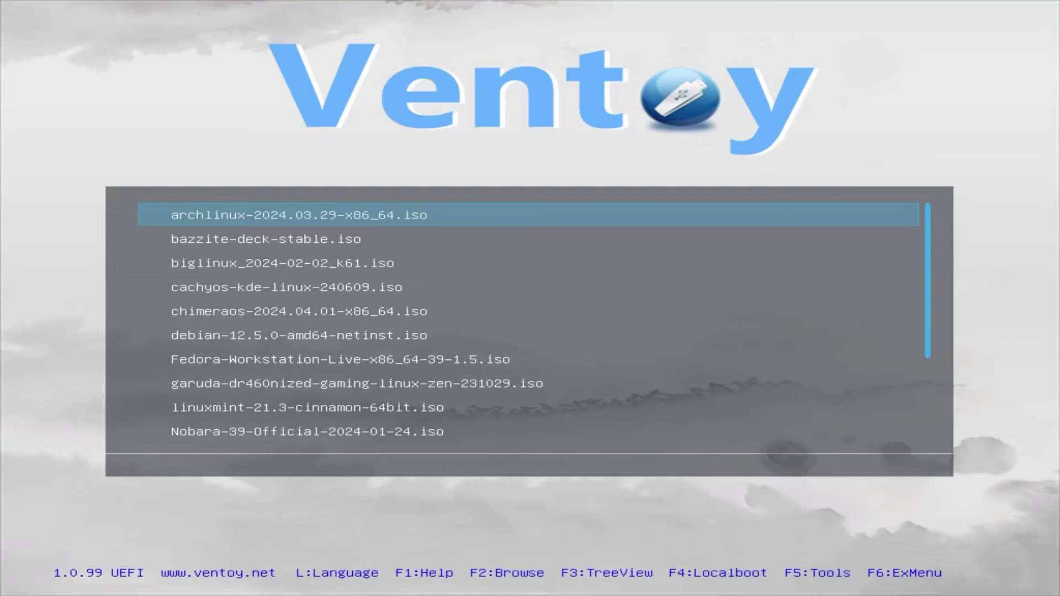
# Boot the Ubuntu ISO from the Ventoy boot list in normal mode.
pyautogui.press('Down')
pyautogui.press('Down')
pyautogui.press('Down')
pyautogui.press('Down')
pyautogui.press('Down')
pyautogui.press('Down')
pyautogui.press('Down')
pyautogui.press('Down')
pyautogui.press('Down')
pyautogui.press('Down')
pyautogui.press('Down')
pyautogui.press('Down')
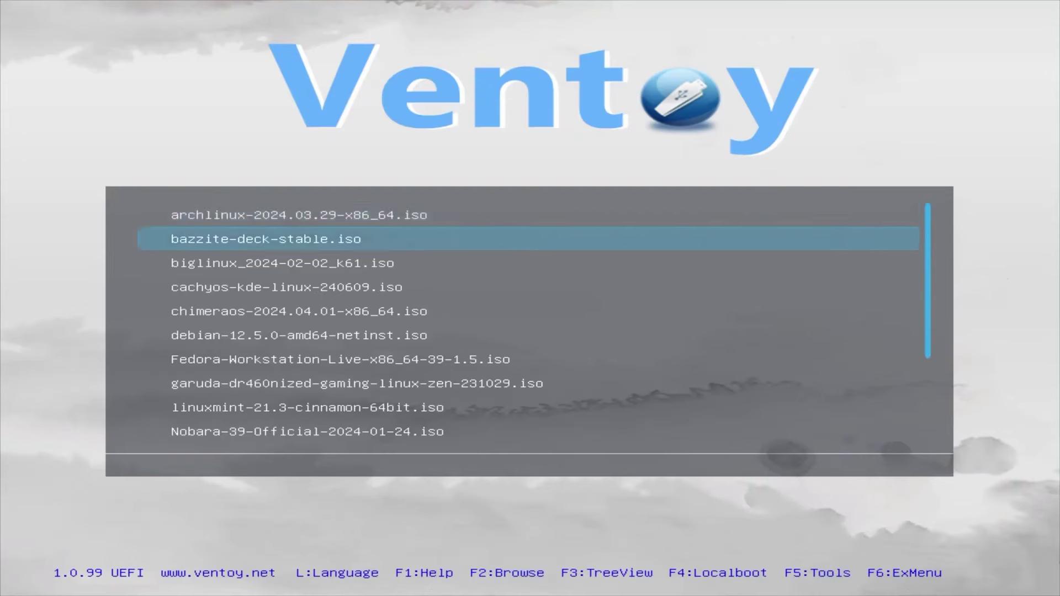
pyautogui.press('Return')
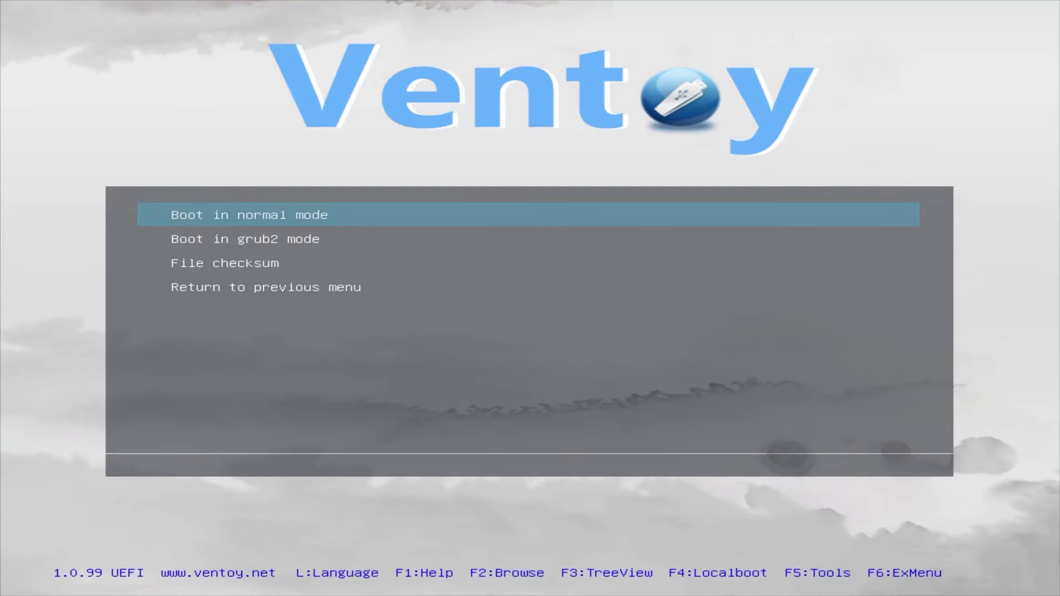
pyautogui.press('Return')
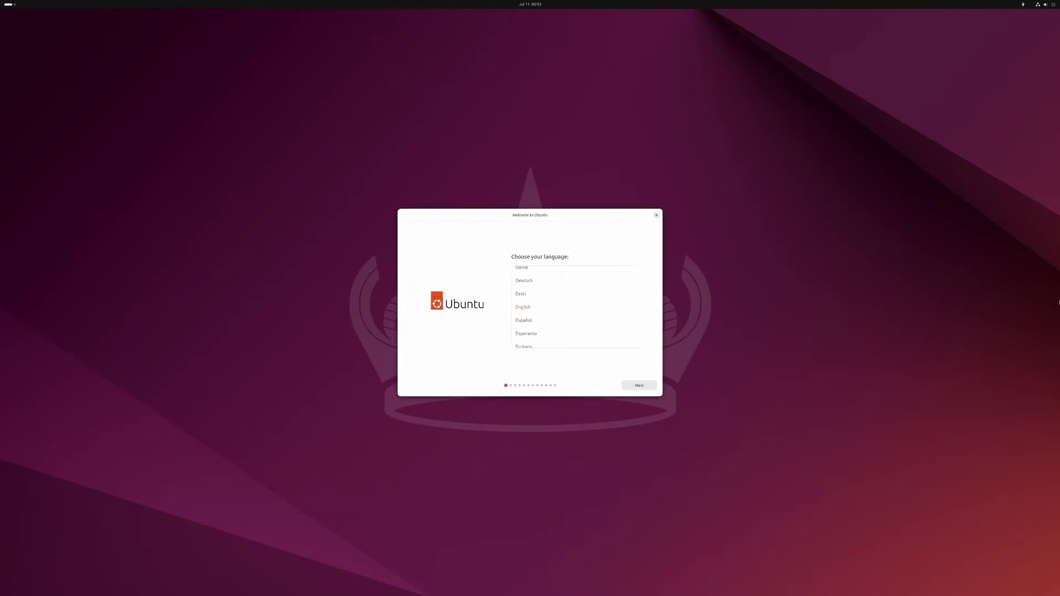
# Set the display resolution to 1920 × 1080 with a matching refresh rate, keep the changes and close the display settings.
pyautogui.rightClick(776, 330)
pyautogui.click(789, 358)
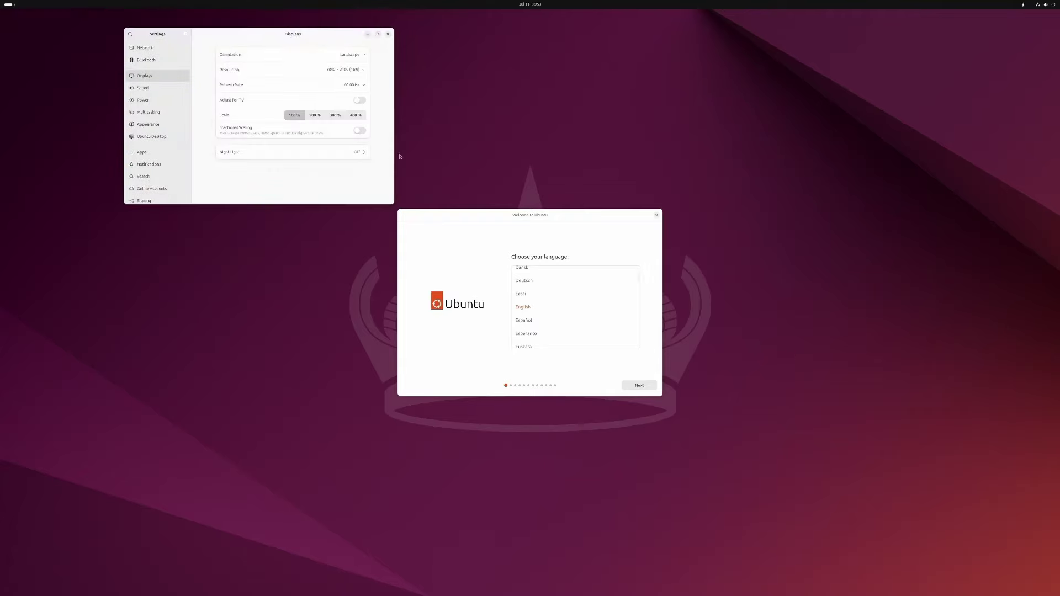
pyautogui.click(346, 70)
pyautogui.click(357, 116)
pyautogui.click(352, 85)
pyautogui.click(361, 109)
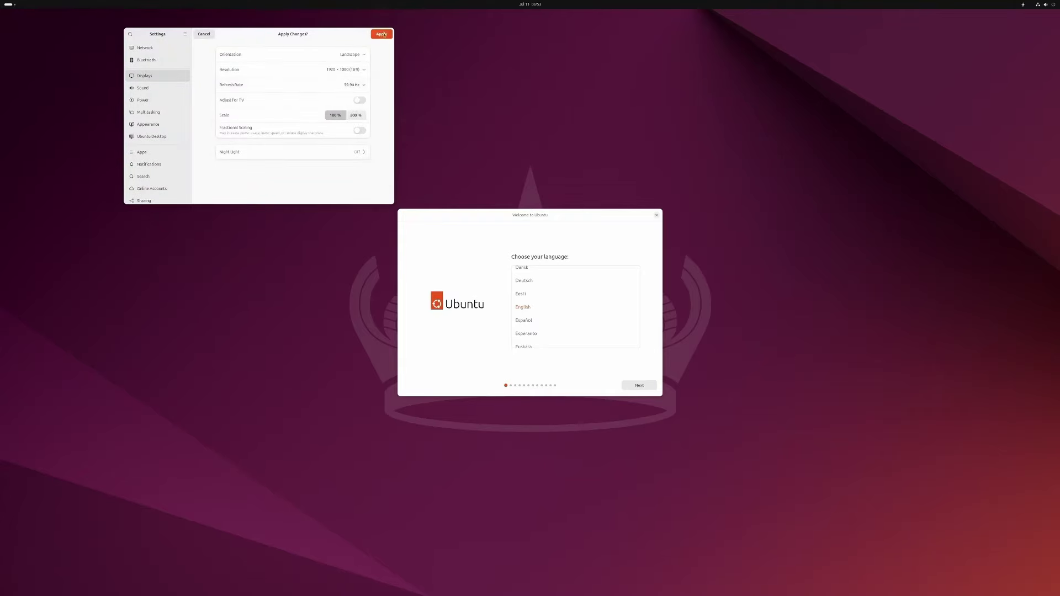
pyautogui.click(382, 34)
pyautogui.click(608, 333)
pyautogui.click(608, 29)
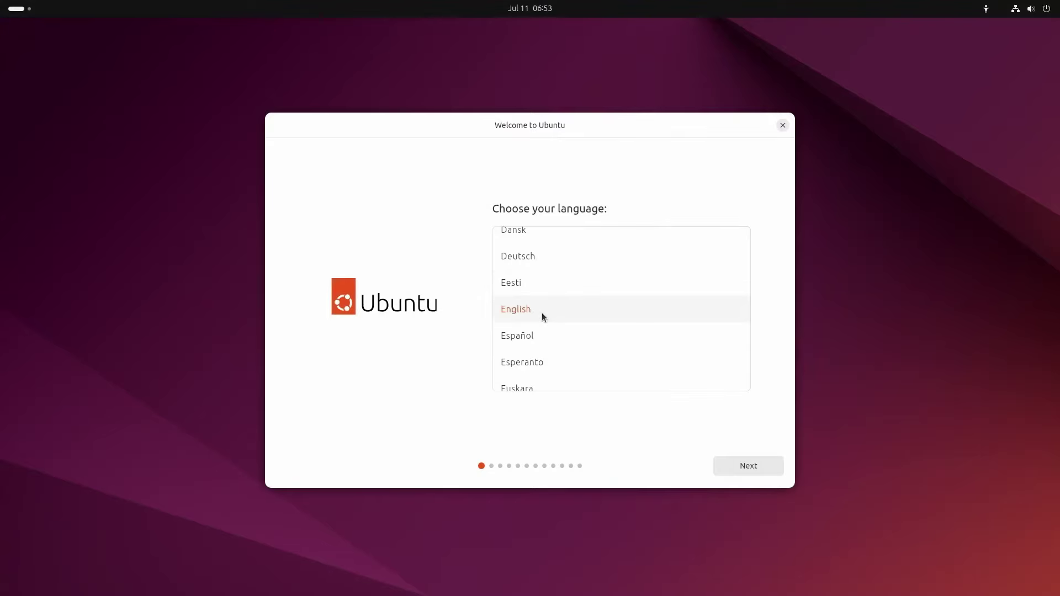
# Set the installer language to Français and go past the accessibility page with its default options.
pyautogui.scroll(-1, 540, 318)
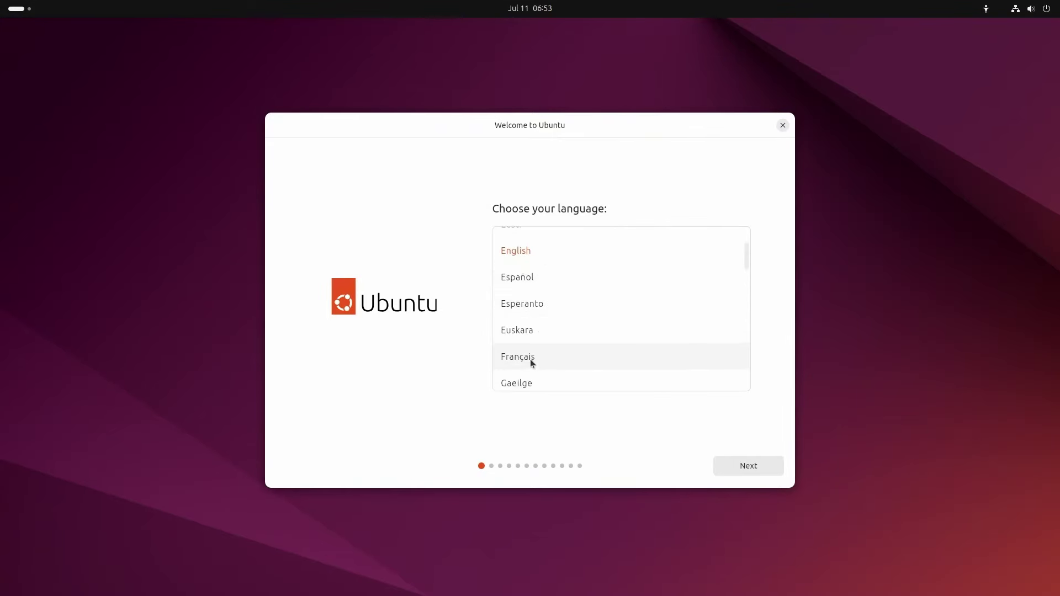
pyautogui.click(529, 359)
pyautogui.click(755, 472)
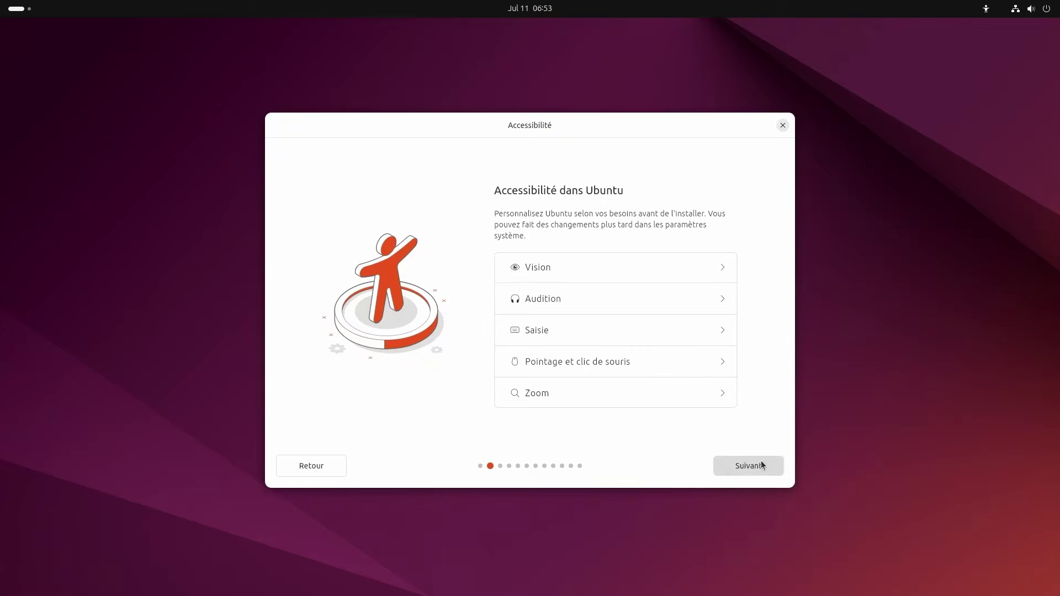
pyautogui.click(761, 465)
# Choose a keyboard layout near the start of the list and continue with the wired internet connection.
pyautogui.scroll(5, 553, 289)
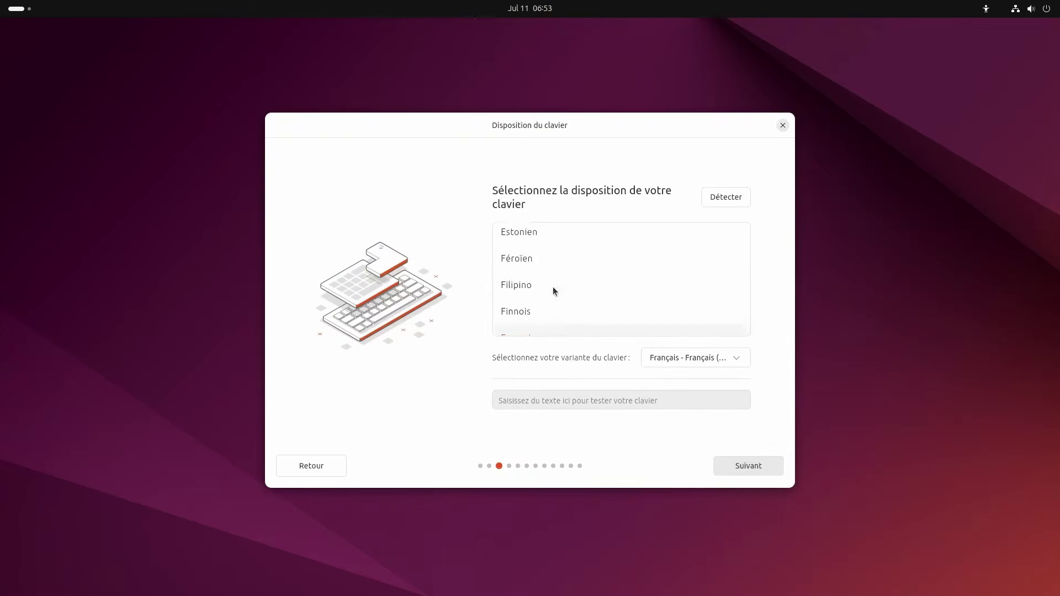
pyautogui.scroll(8, 553, 287)
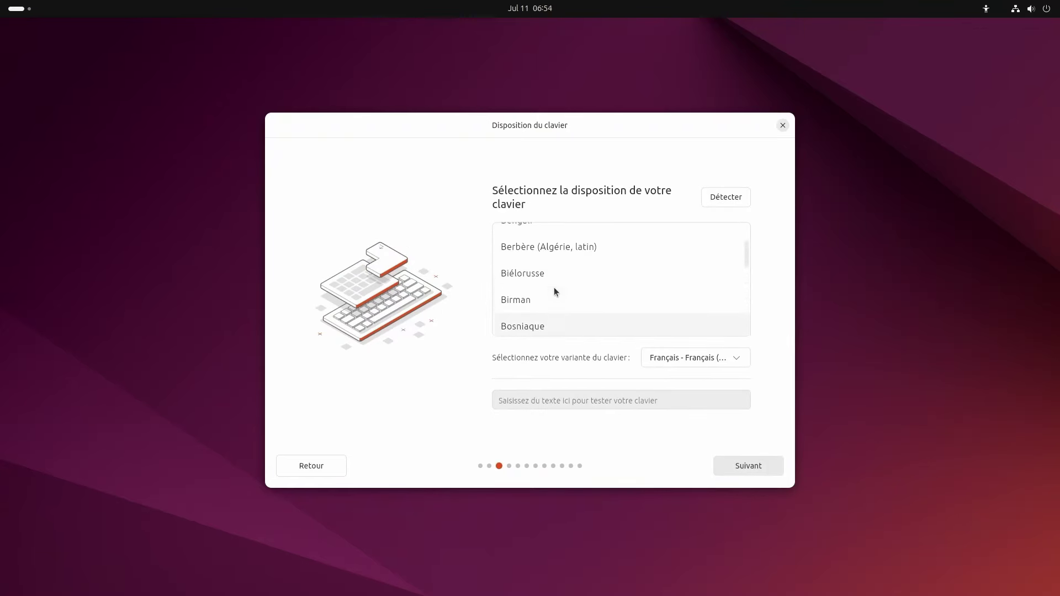
pyautogui.click(554, 252)
pyautogui.click(740, 470)
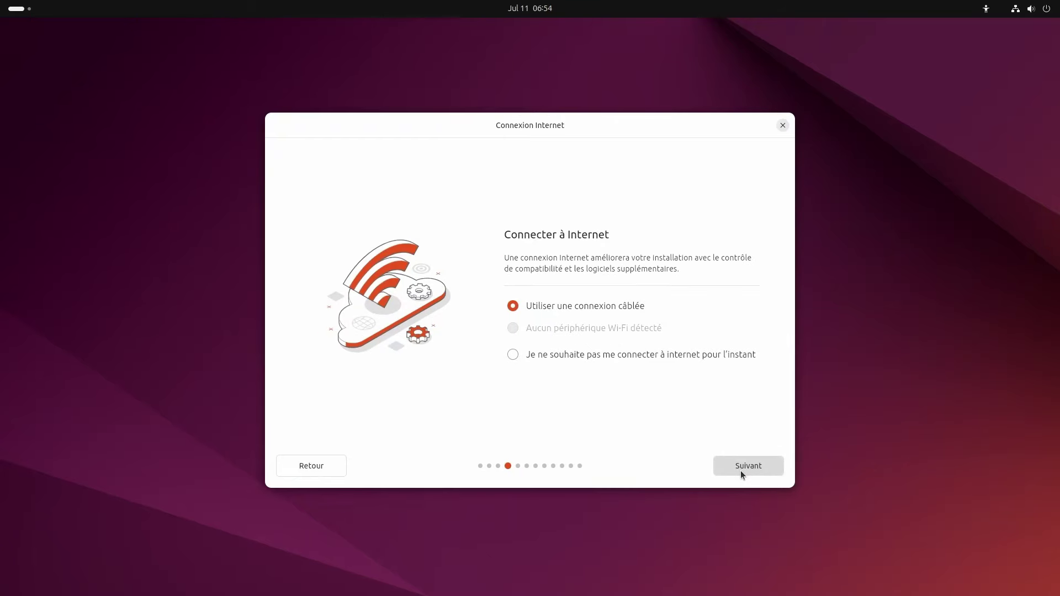
pyautogui.click(740, 471)
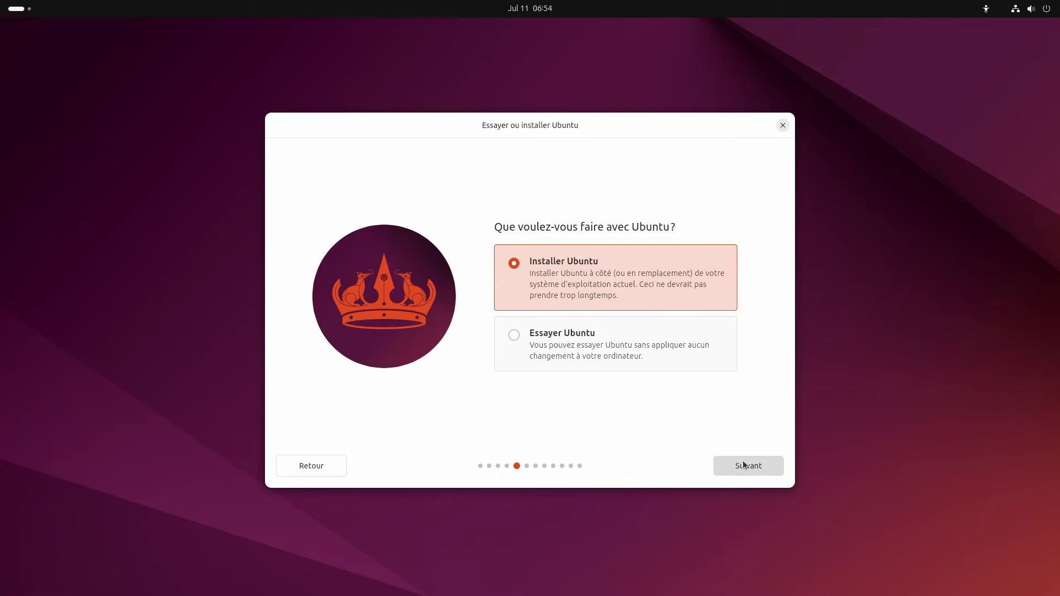
# Choose to install Ubuntu with the interactive installation type and the default application selection (Installation par défaut).
pyautogui.click(740, 467)
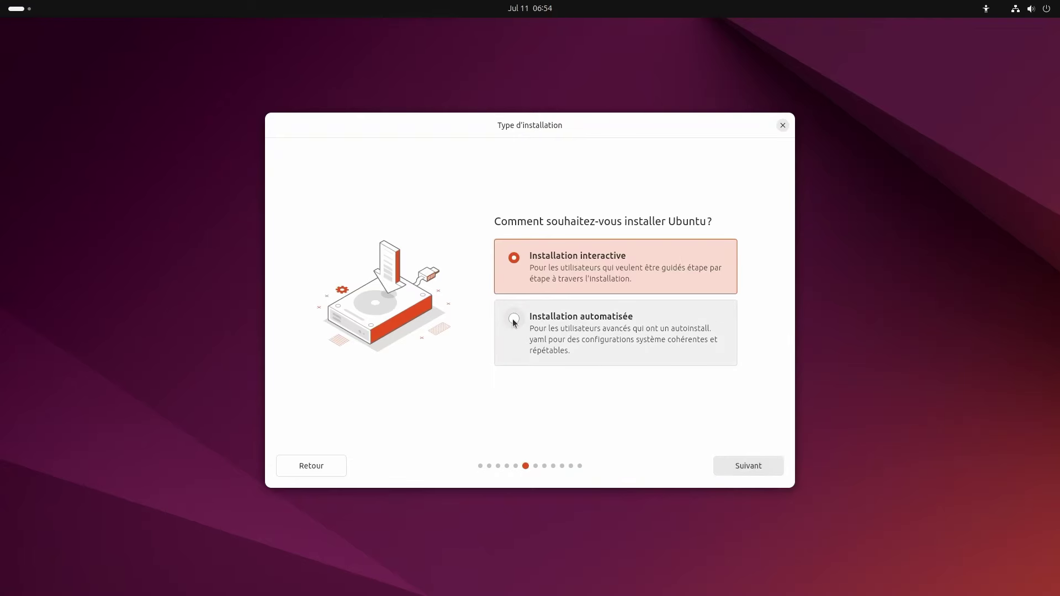
pyautogui.click(740, 468)
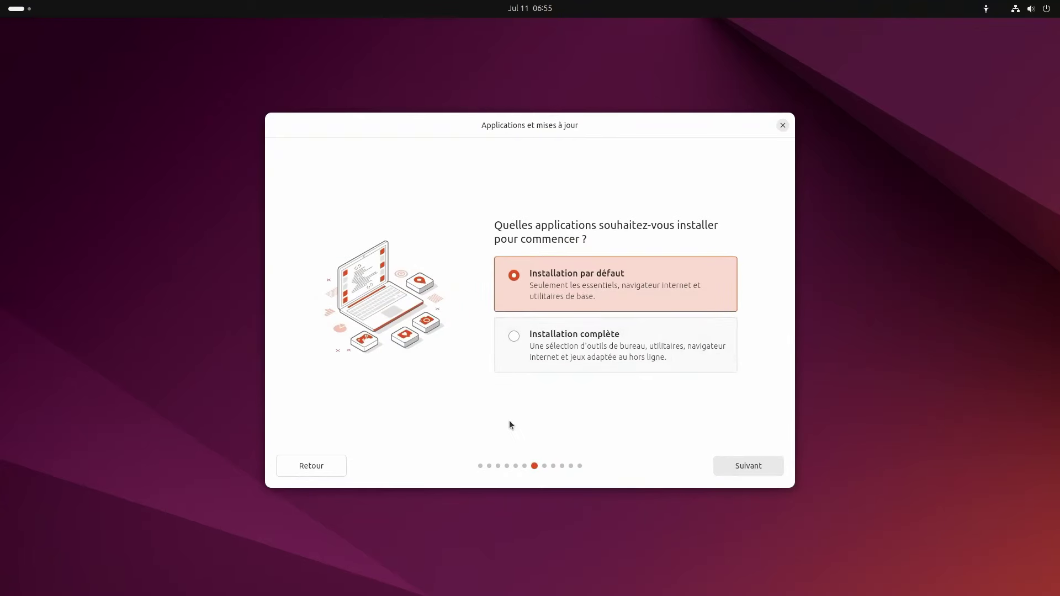
pyautogui.click(743, 466)
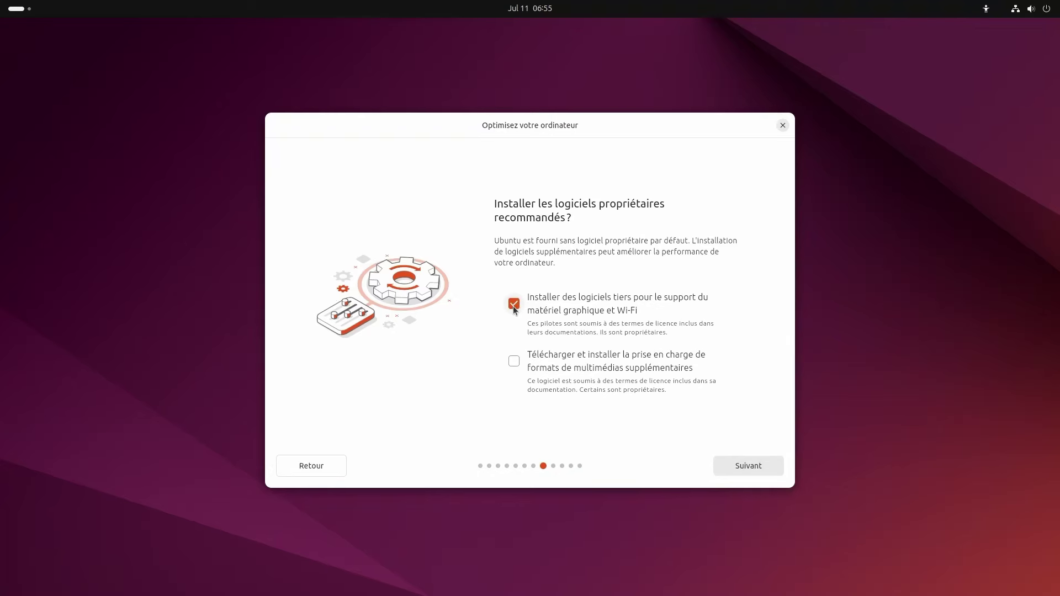
# Include third-party drivers and additional multimedia format support, and choose Partitionnement manuel for the disk configuration.
pyautogui.click(515, 363)
pyautogui.click(726, 466)
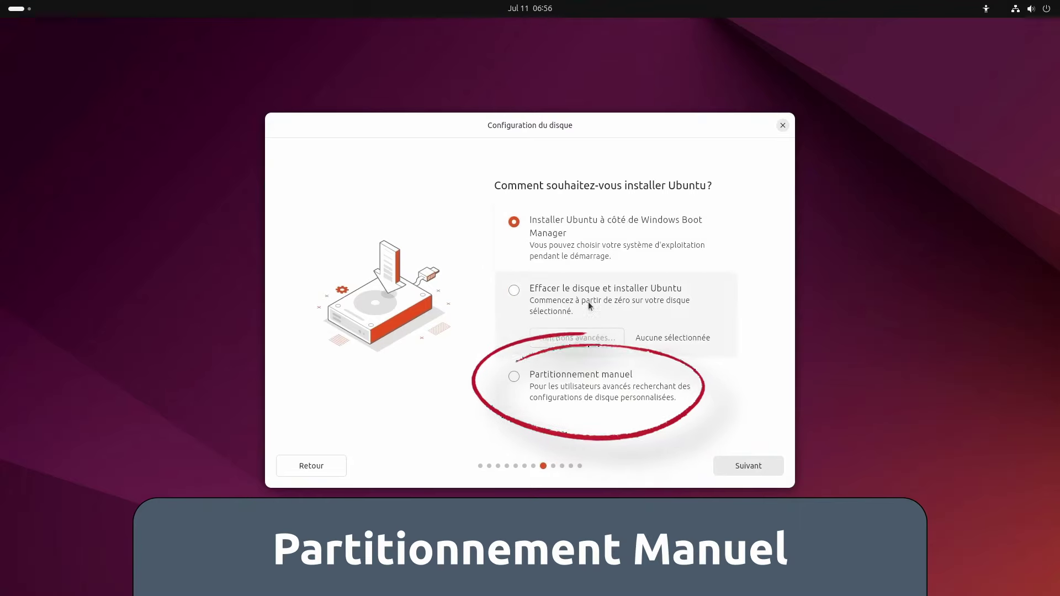
pyautogui.click(519, 379)
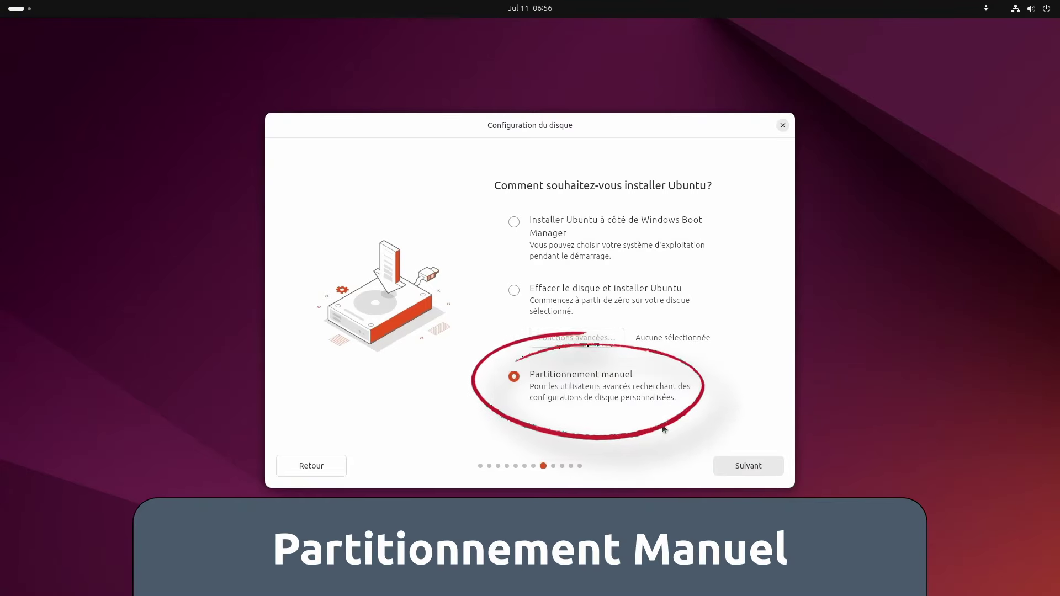
pyautogui.click(741, 467)
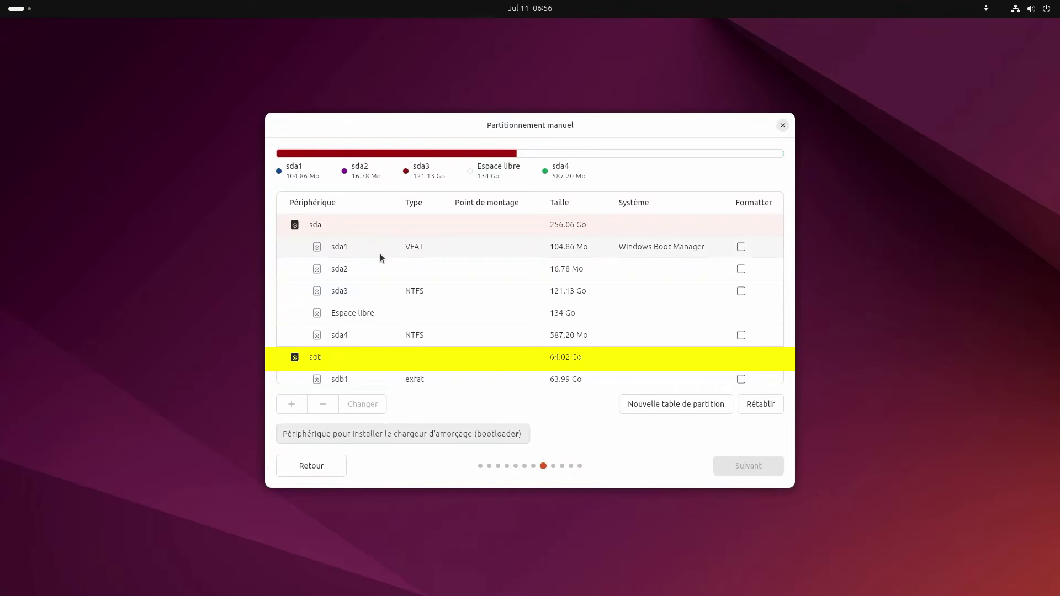
# Create an Ext4 partition of 134218 Mo mounted at / in the free space on sda.
pyautogui.click(365, 315)
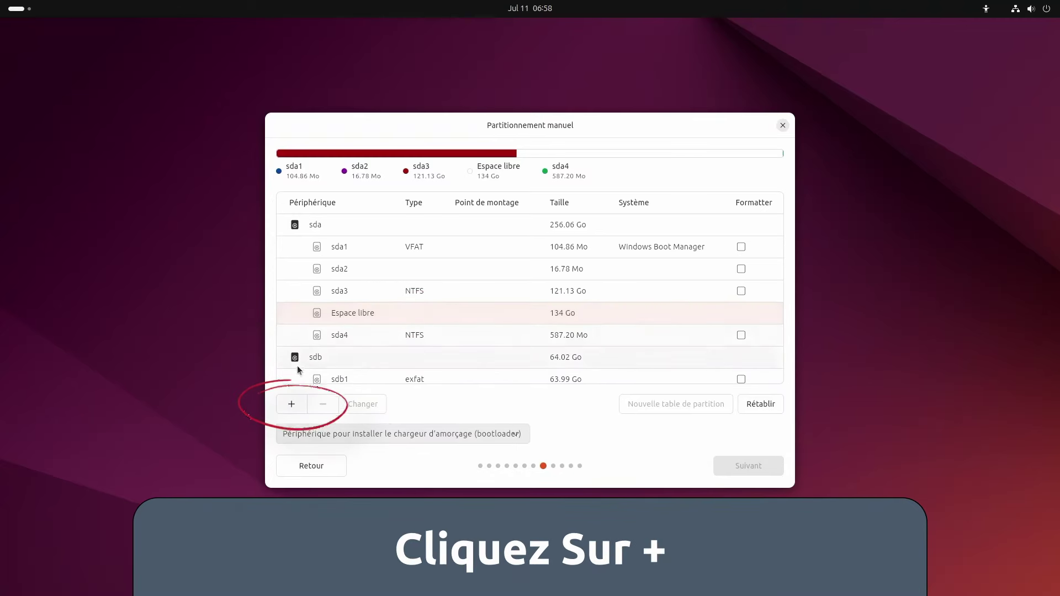
pyautogui.click(291, 406)
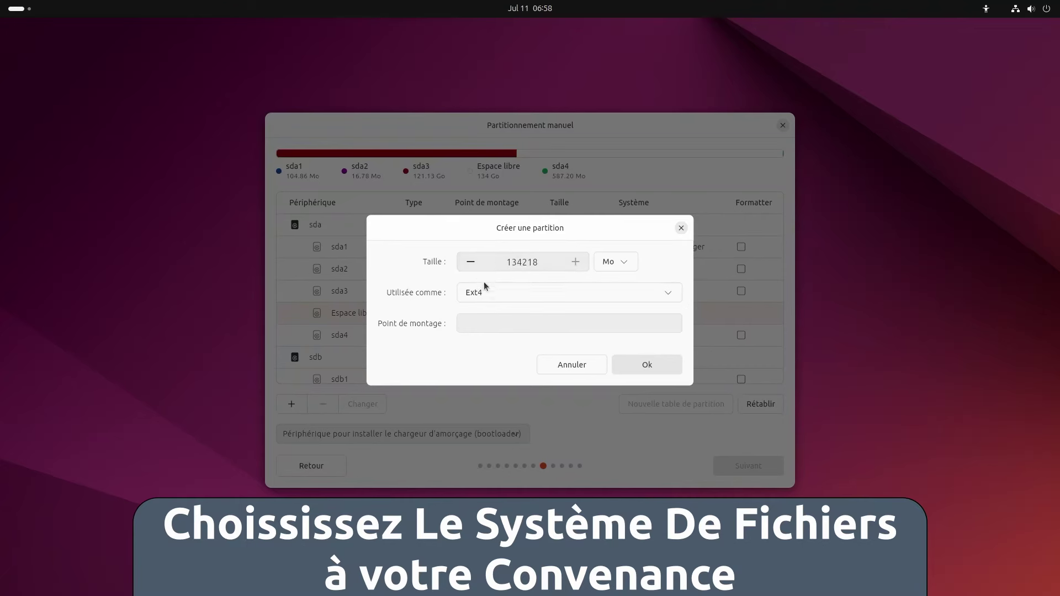
pyautogui.click(511, 293)
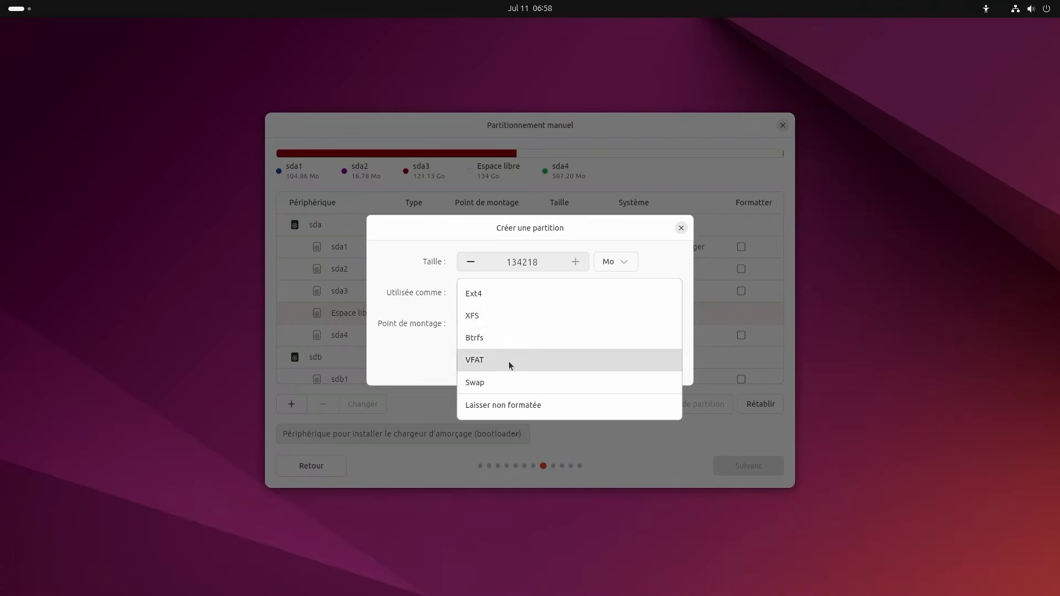
pyautogui.click(491, 300)
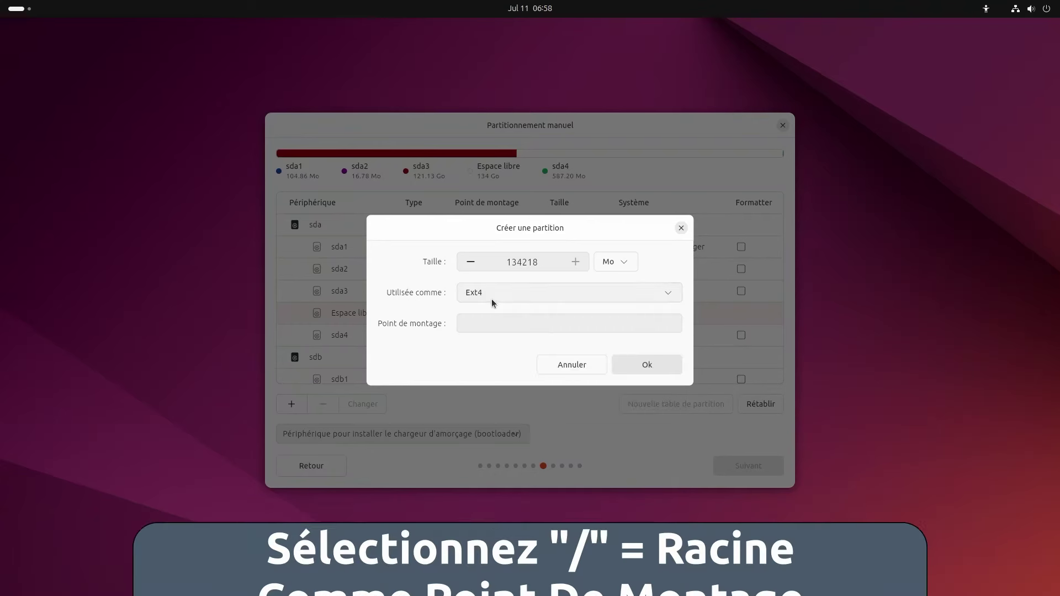
pyautogui.click(490, 327)
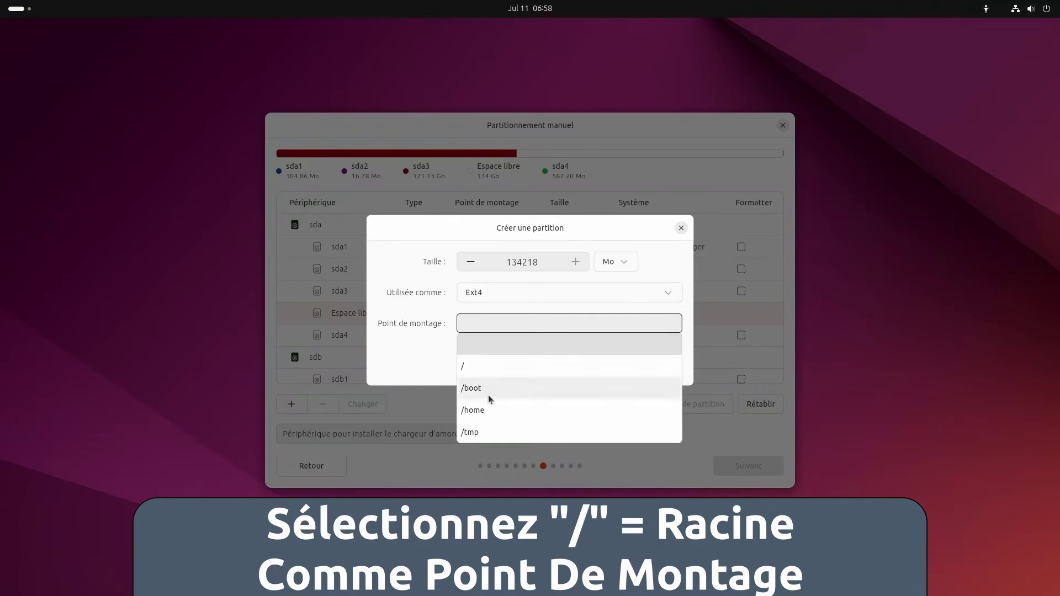
pyautogui.click(465, 367)
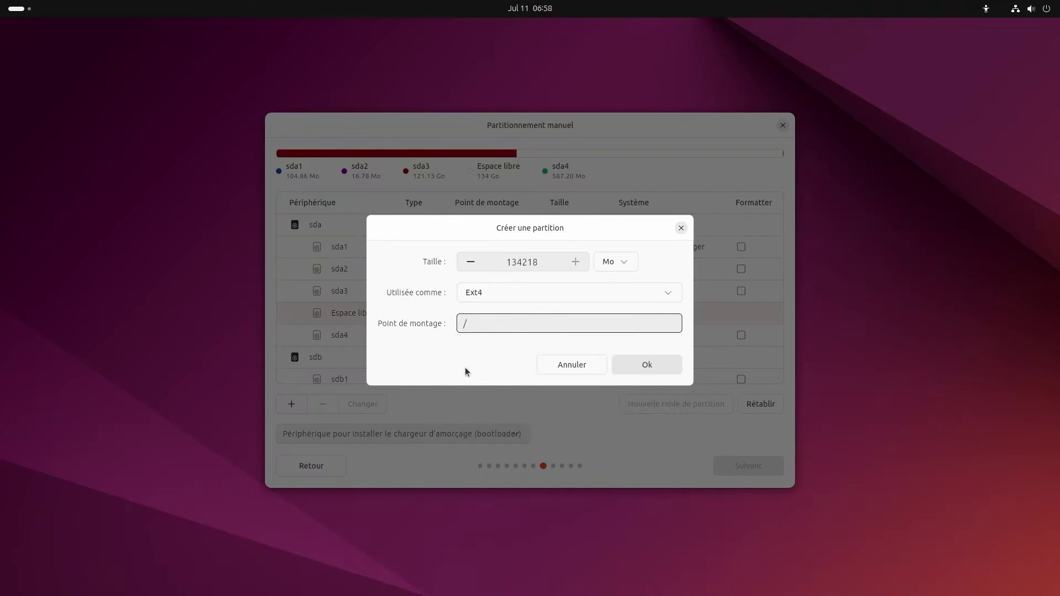
pyautogui.click(643, 370)
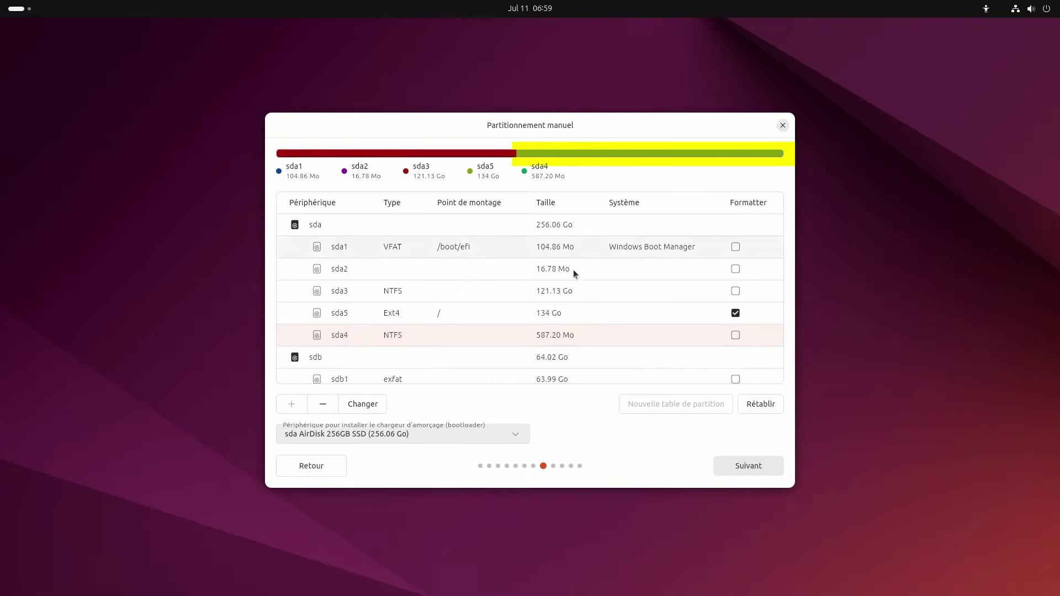
# Select the sda AirDisk 256GB SSD as the bootloader device and continue to the account creation page.
pyautogui.click(464, 320)
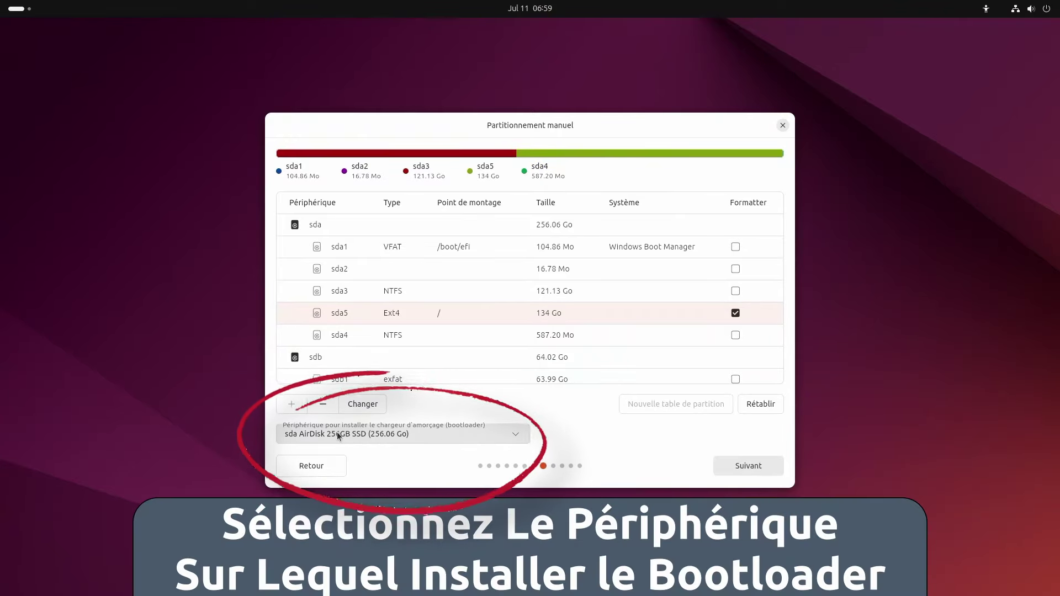
pyautogui.click(337, 434)
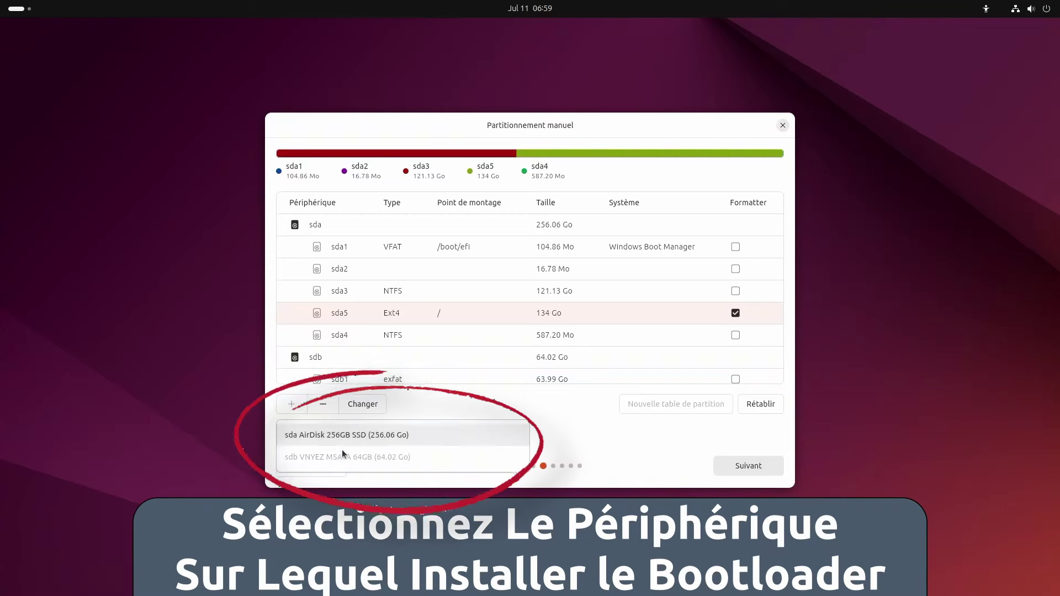
pyautogui.click(345, 435)
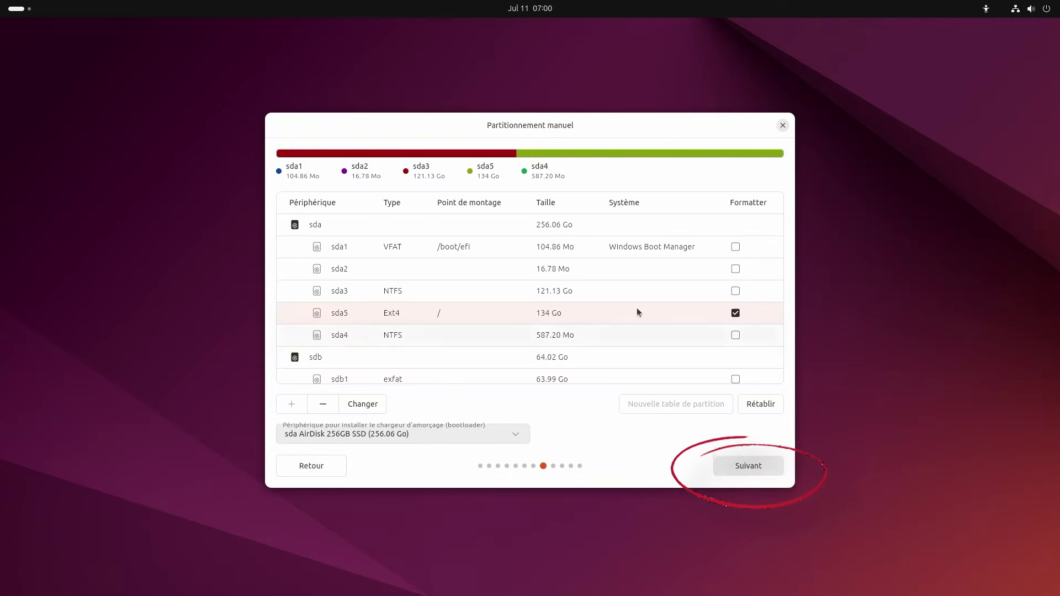
pyautogui.click(607, 249)
pyautogui.click(747, 469)
# Fill in the user's name and the account password with its confirmation, turn off the login password request, and continue.
pyautogui.write('STEvE')
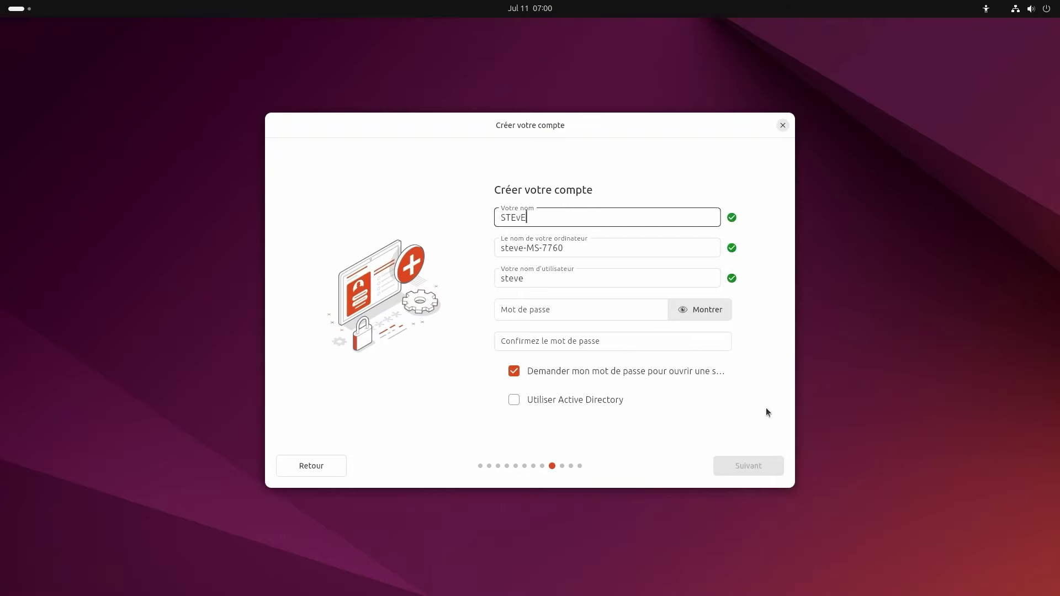
pyautogui.press('Tab')
pyautogui.press('Tab')
pyautogui.press('Tab')
pyautogui.write('*******')
pyautogui.press('Tab')
pyautogui.write('*******')
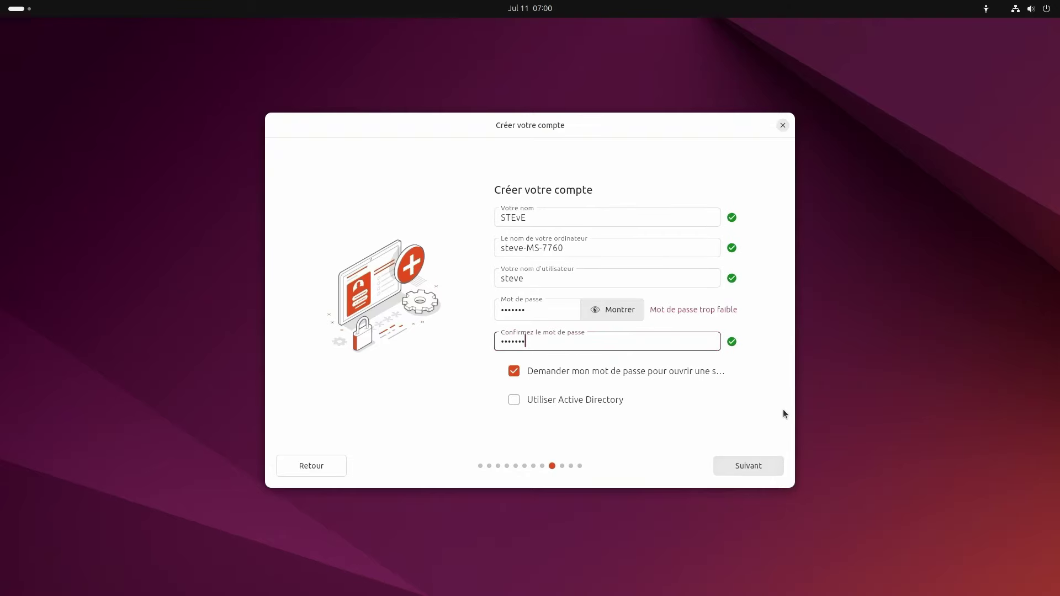
pyautogui.click(512, 377)
pyautogui.click(743, 467)
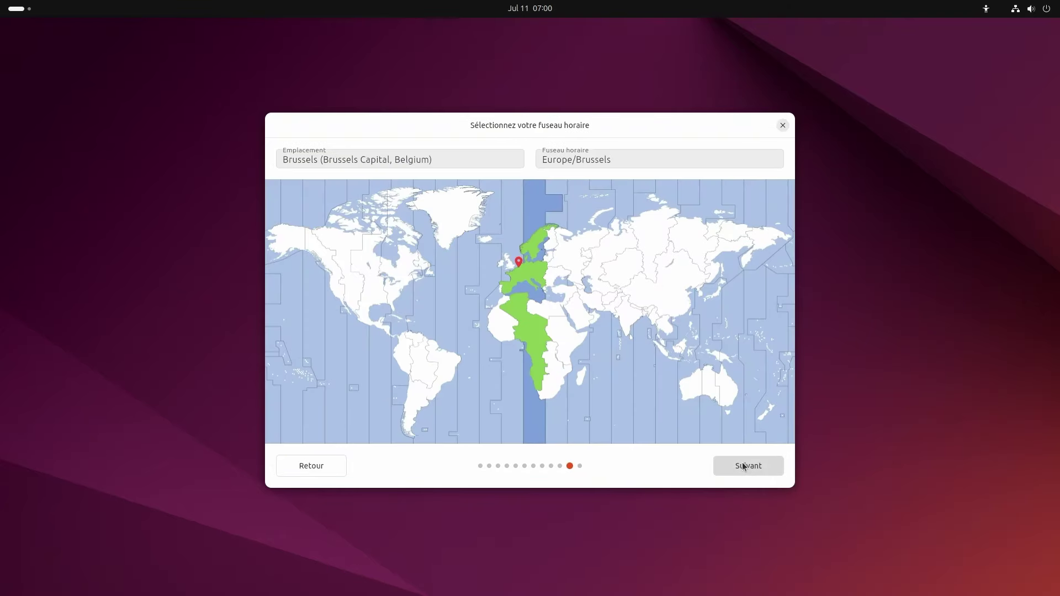
# Install Ubuntu with the Europe/Brussels time zone and restart the computer, continuing past the installation medium prompt.
pyautogui.click(741, 466)
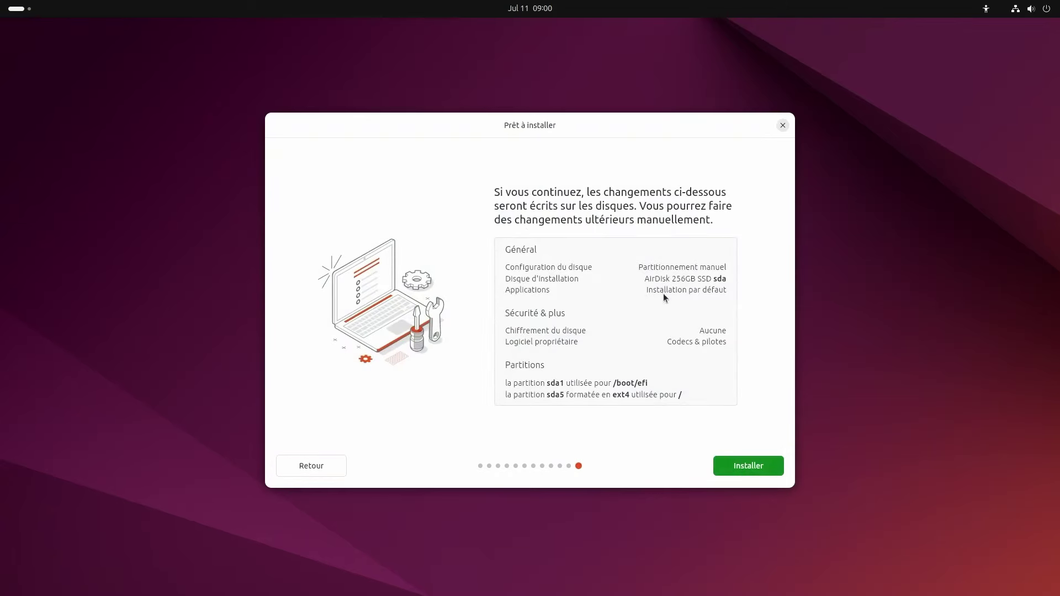
pyautogui.click(737, 467)
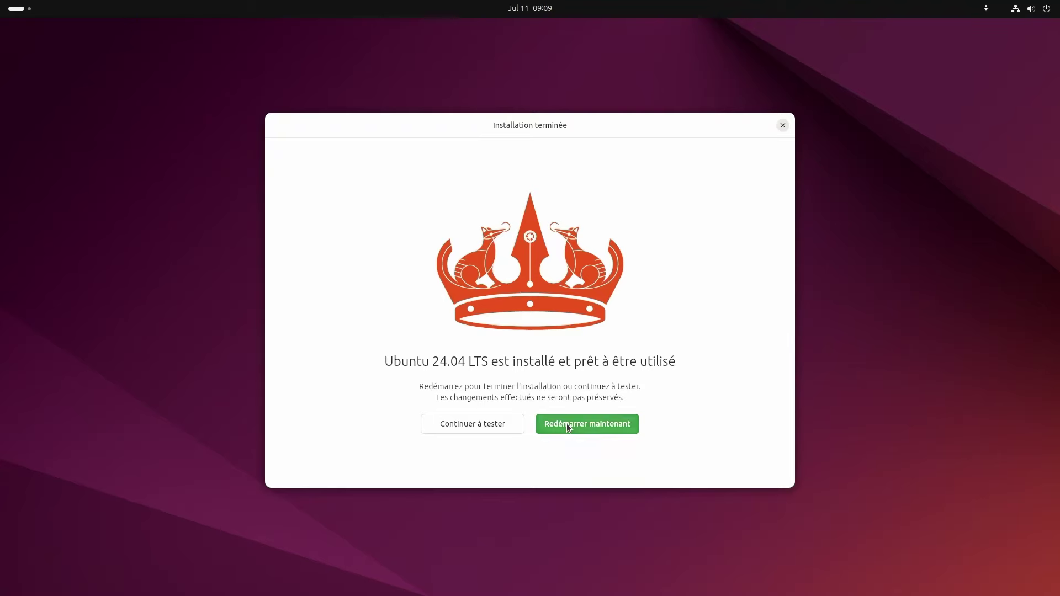
pyautogui.click(567, 423)
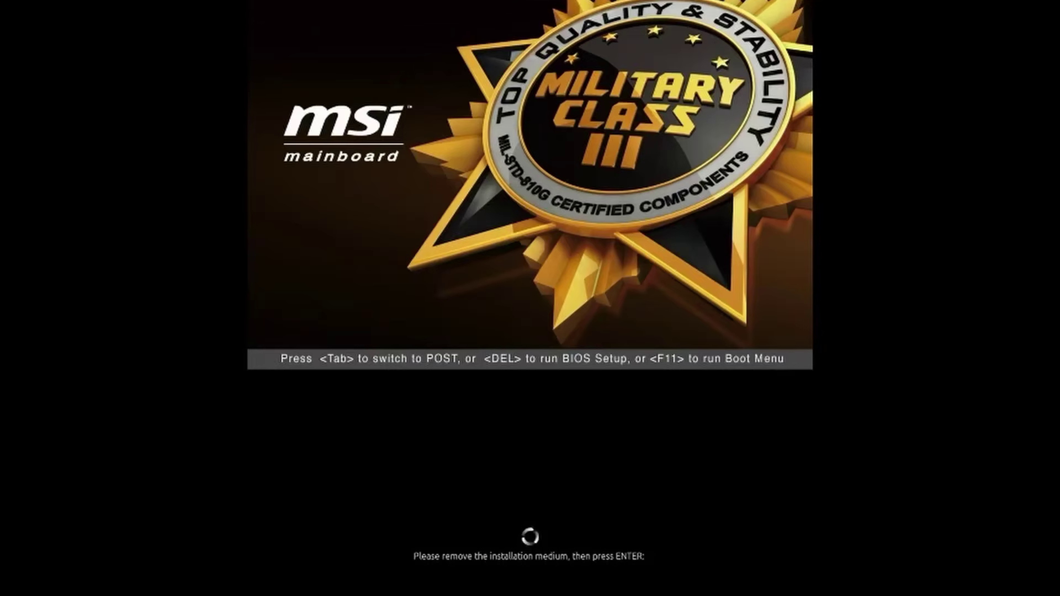
pyautogui.press('Return')
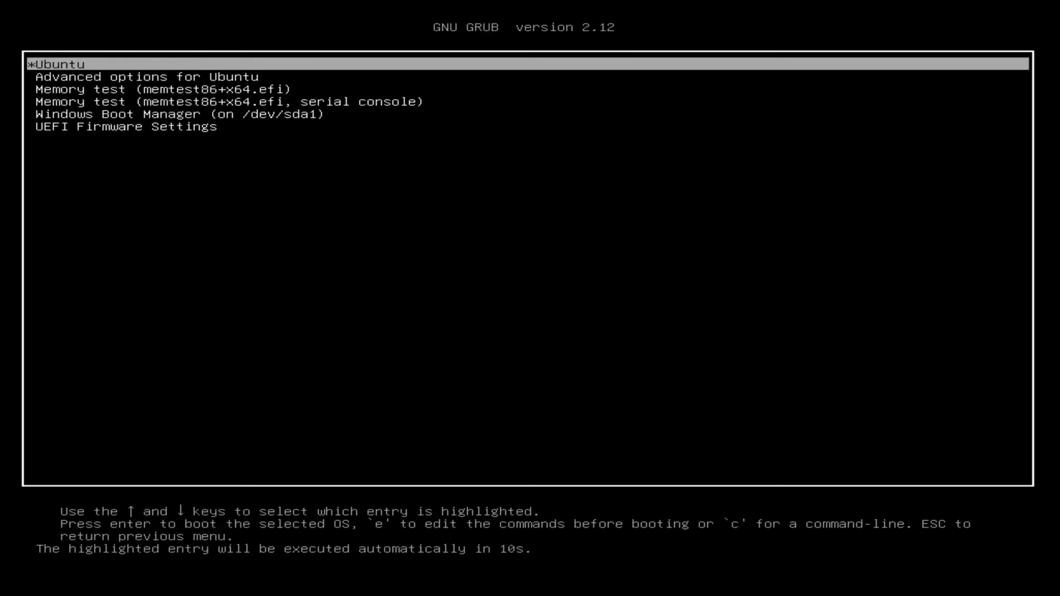
# Examine the GRUB boot menu entries from Ubuntu down to Windows Boot Manager.
pyautogui.press('Down')
pyautogui.press('Down')
pyautogui.press('Down')
pyautogui.press('Down')
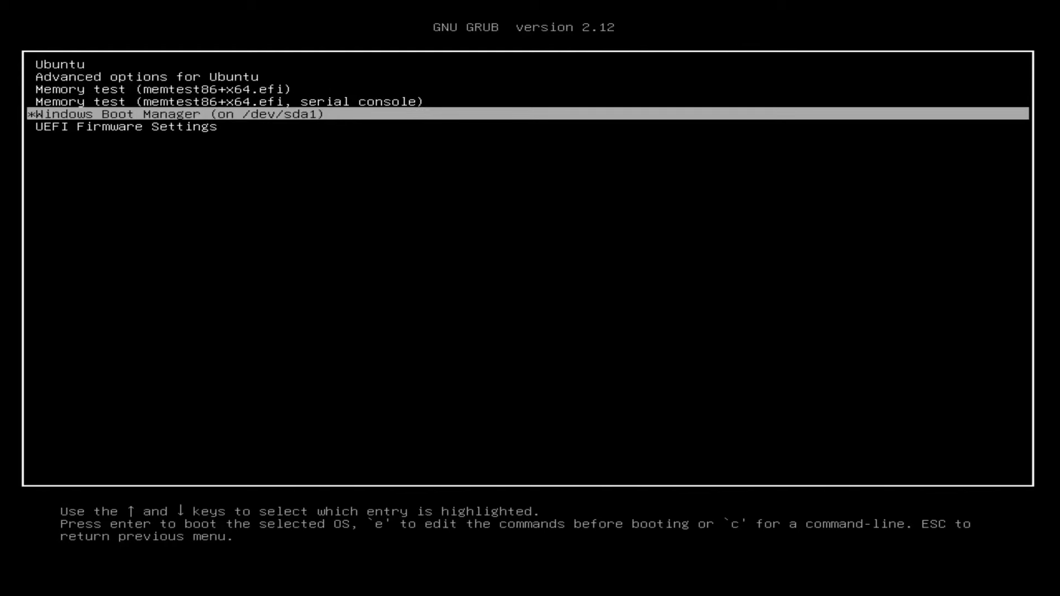
pyautogui.press('Up')
pyautogui.press('Up')
pyautogui.press('Up')
pyautogui.press('Up')
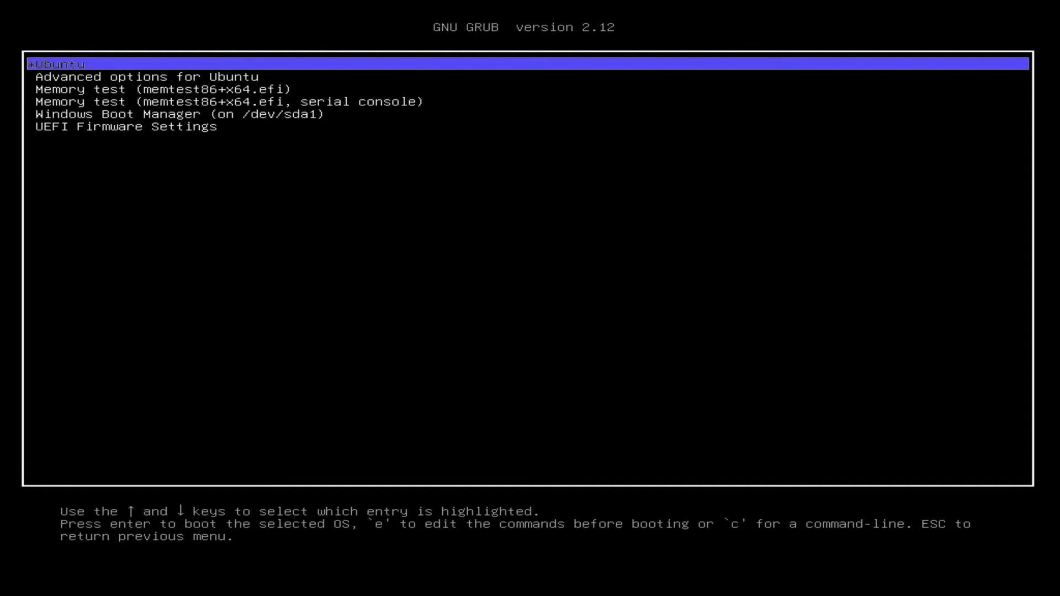
pyautogui.press('Down')
pyautogui.press('Down')
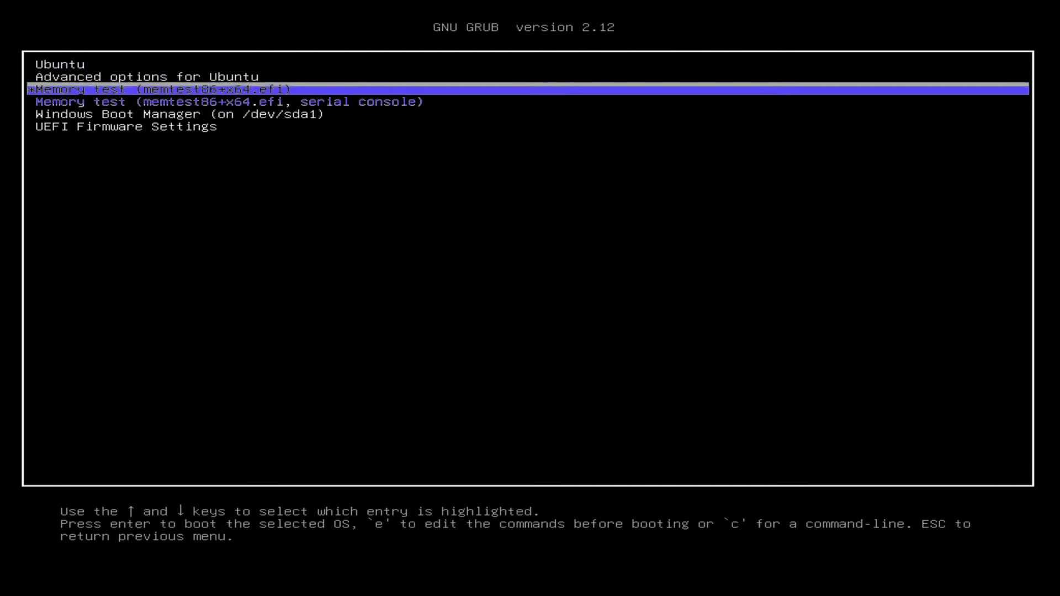
pyautogui.press('Down')
pyautogui.press('Down')
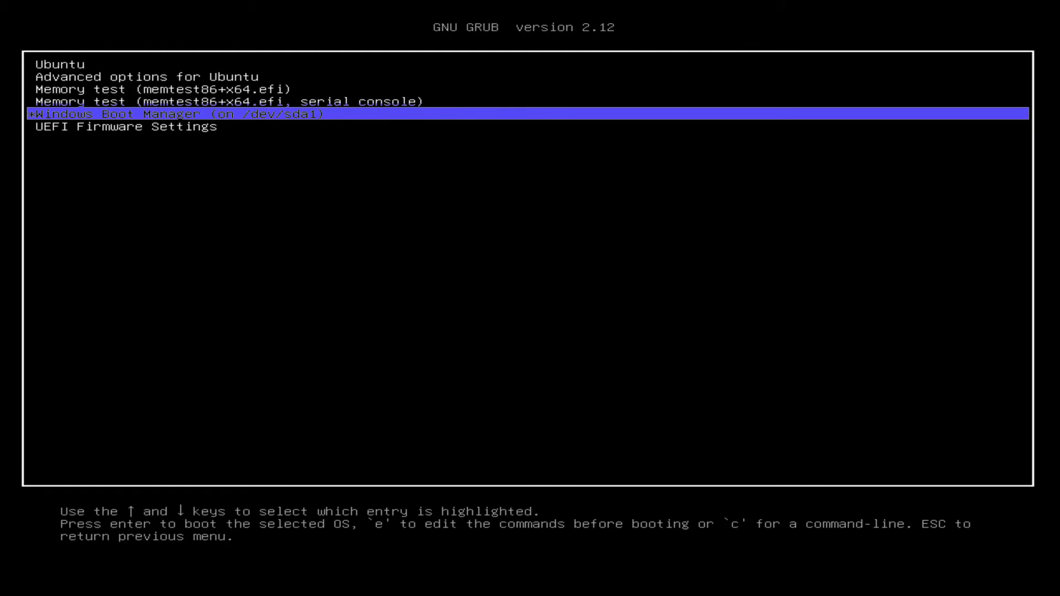
# Boot Ubuntu from the GRUB menu.
pyautogui.press('Up')
pyautogui.press('Up')
pyautogui.press('Up')
pyautogui.press('Up')
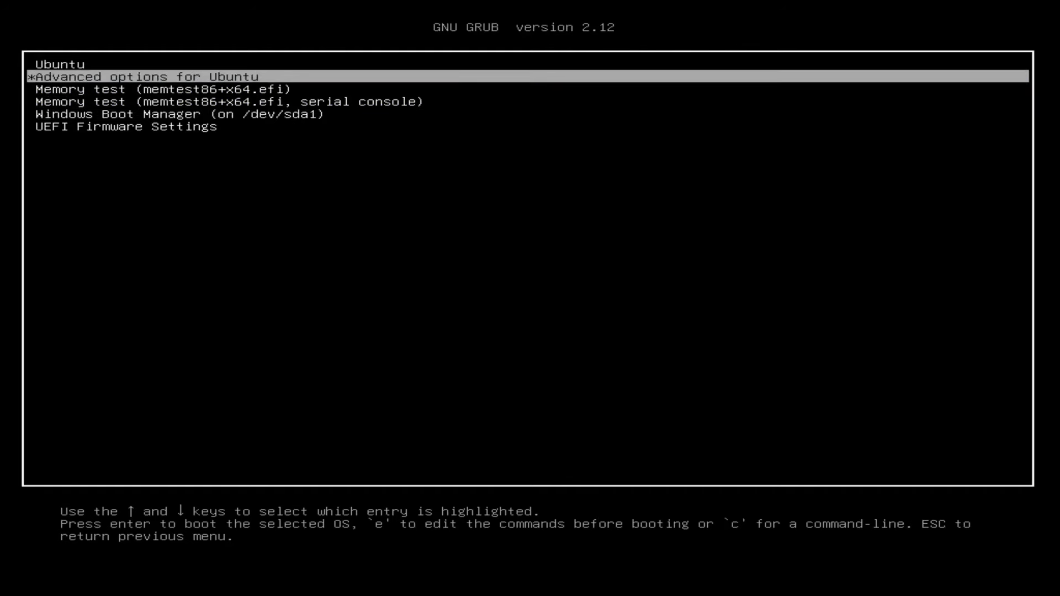
pyautogui.press('Return')
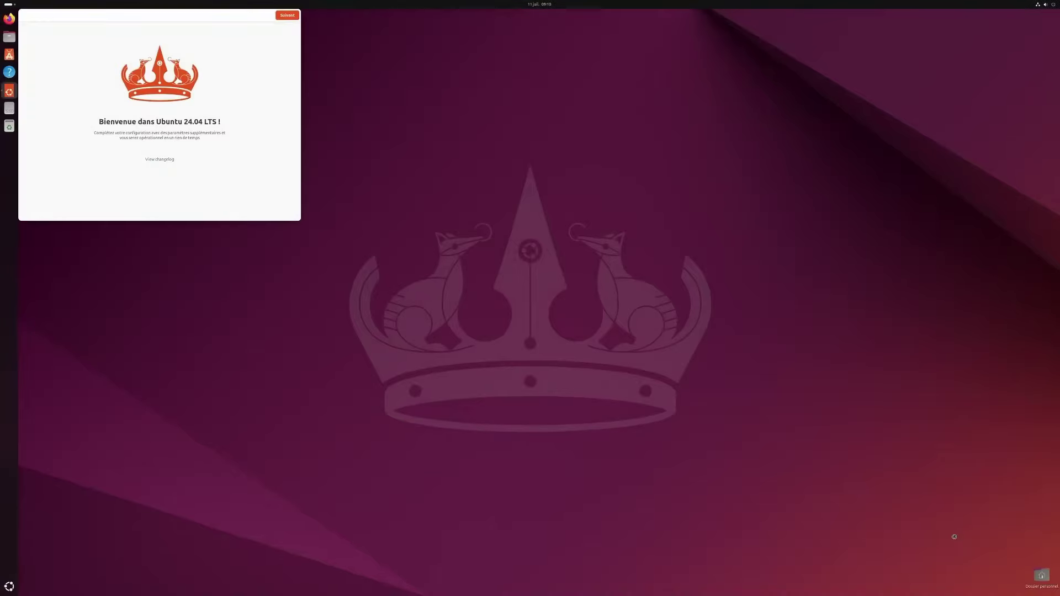
# Choose a lower screen resolution in the display settings of the installed Ubuntu system.
pyautogui.rightClick(584, 266)
pyautogui.click(619, 354)
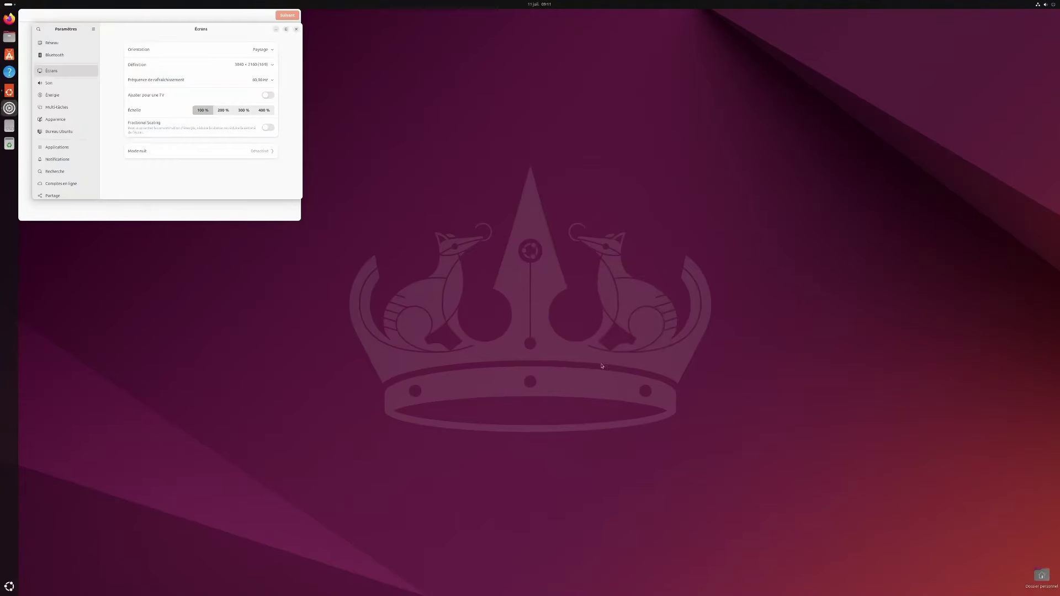
pyautogui.click(254, 65)
pyautogui.click(268, 180)
pyautogui.click(286, 29)
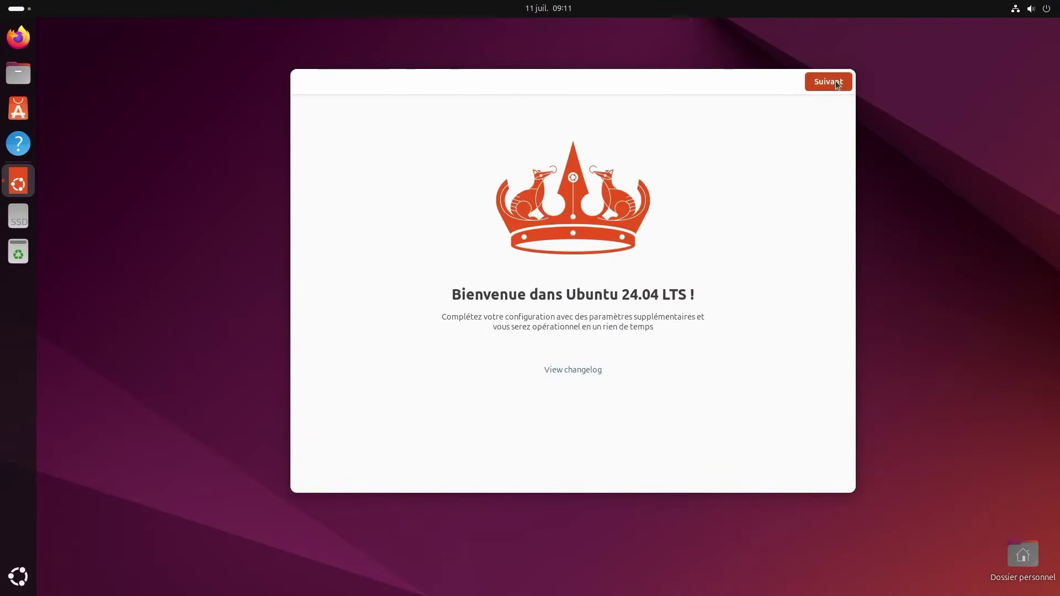
# Go through the Ubuntu welcome wizard, keeping the option to share system data with the Ubuntu team.
pyautogui.click(828, 82)
pyautogui.click(828, 82)
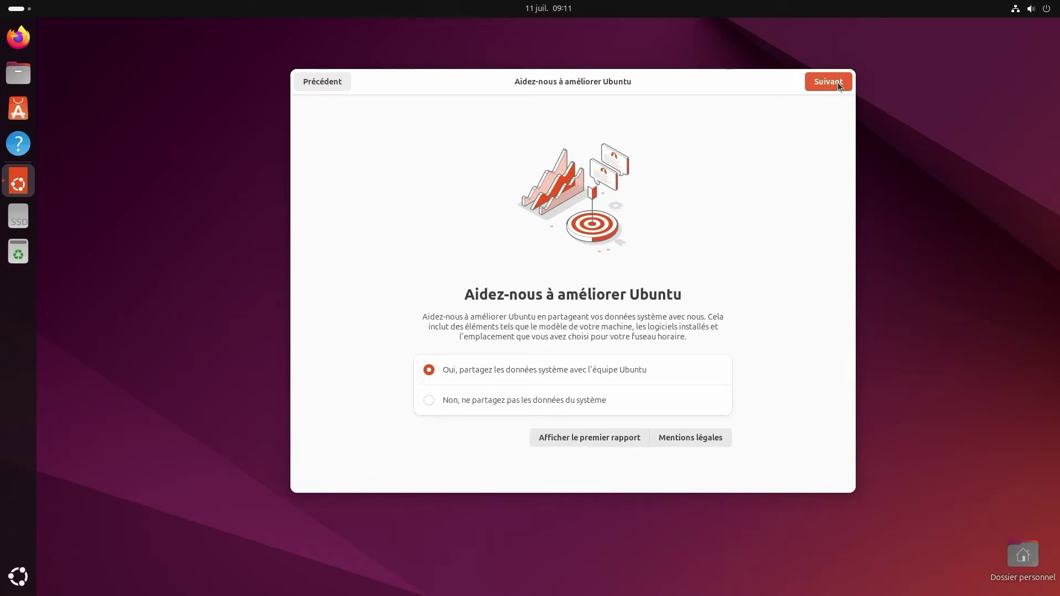
pyautogui.click(827, 81)
pyautogui.click(828, 82)
# Restart the computer from the Ubuntu desktop and confirm the restart.
pyautogui.click(1030, 9)
pyautogui.click(1034, 44)
pyautogui.click(877, 124)
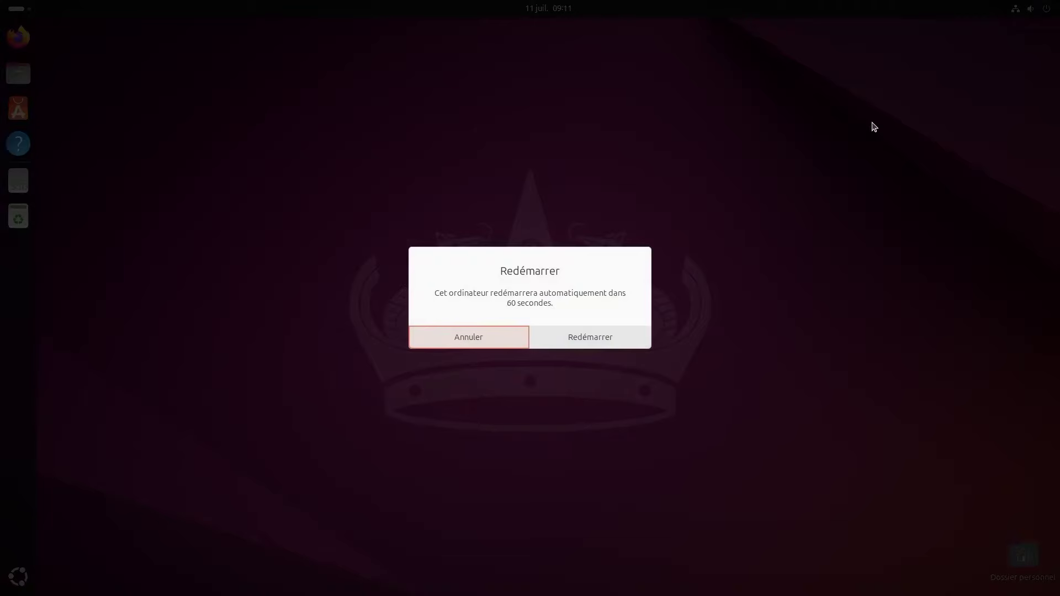
pyautogui.click(590, 337)
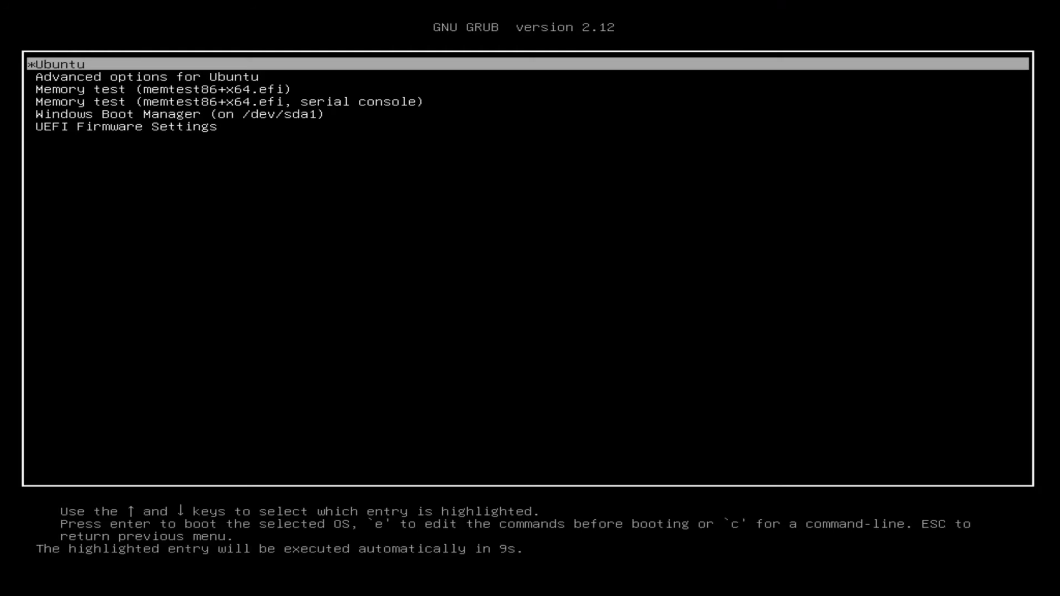
# Boot Windows through the Windows Boot Manager (on /dev/sda1) entry in the GRUB menu.
pyautogui.press('Down')
pyautogui.press('Down')
pyautogui.press('Down')
pyautogui.press('Down')
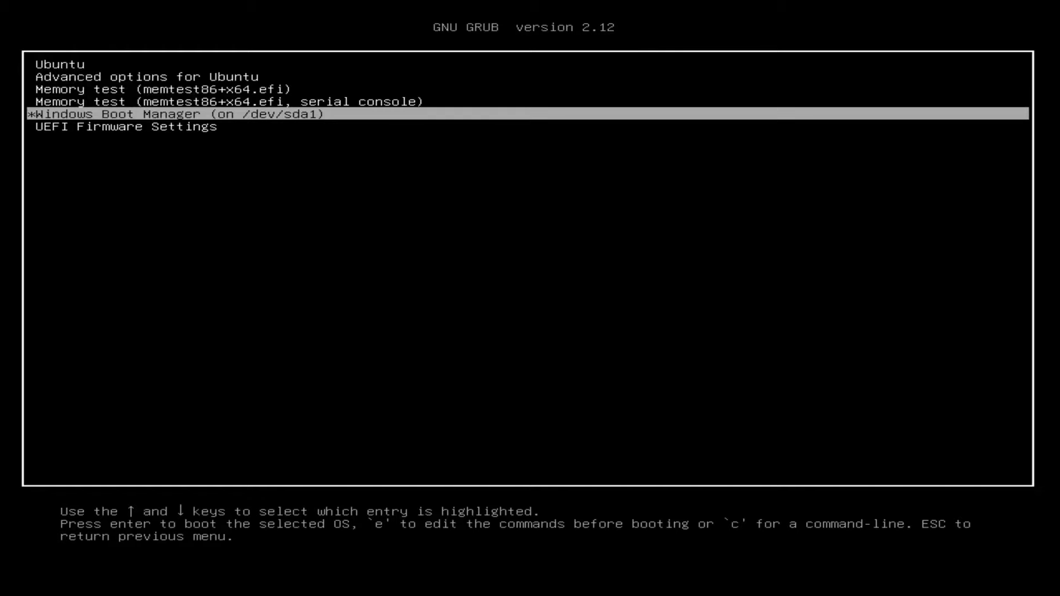
pyautogui.press('Return')
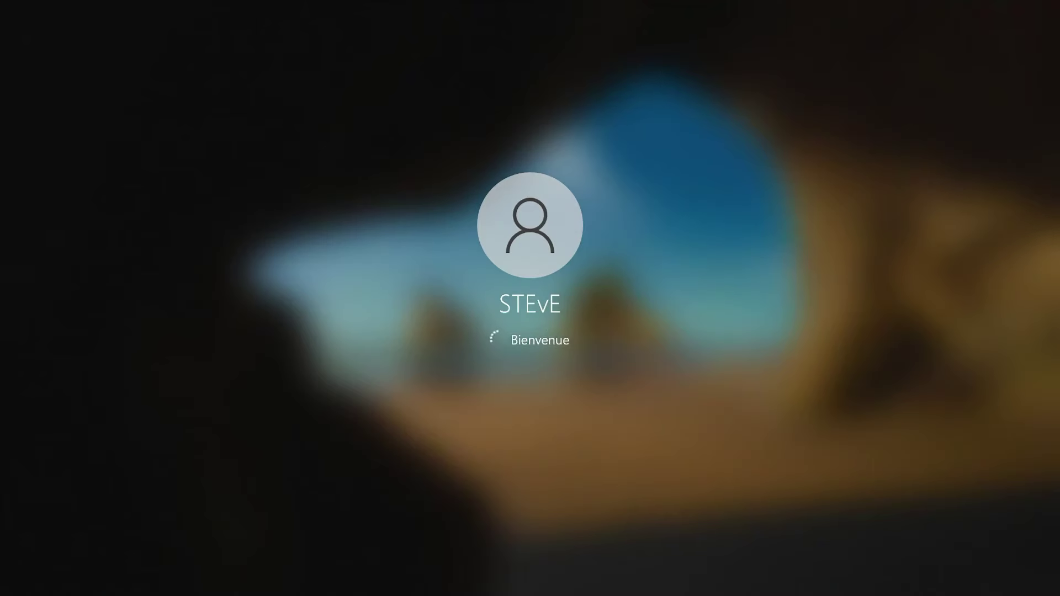